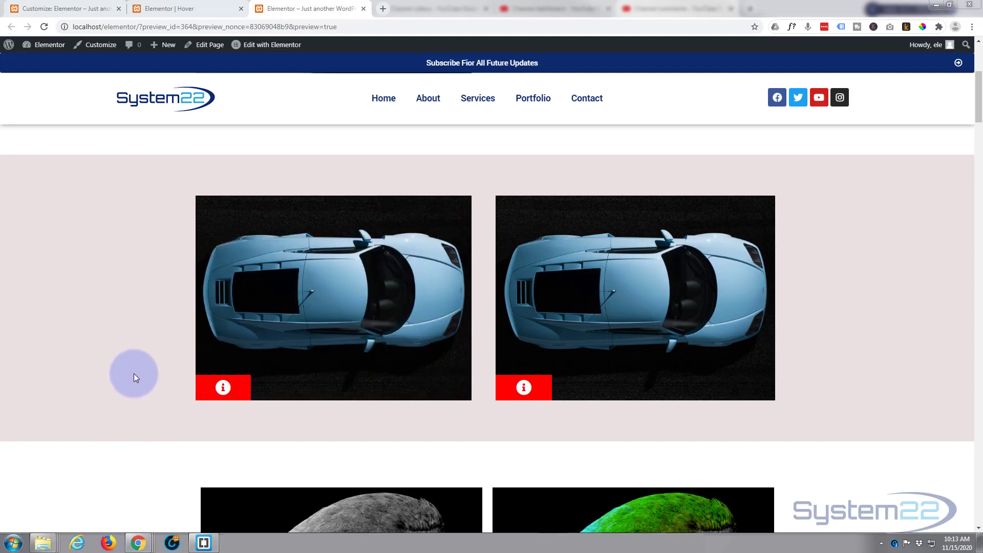
# Check how the More Info! tab over the red car reacts in the page preview, and return to the page's Elementor editor
pyautogui.scroll(5, 134, 370)
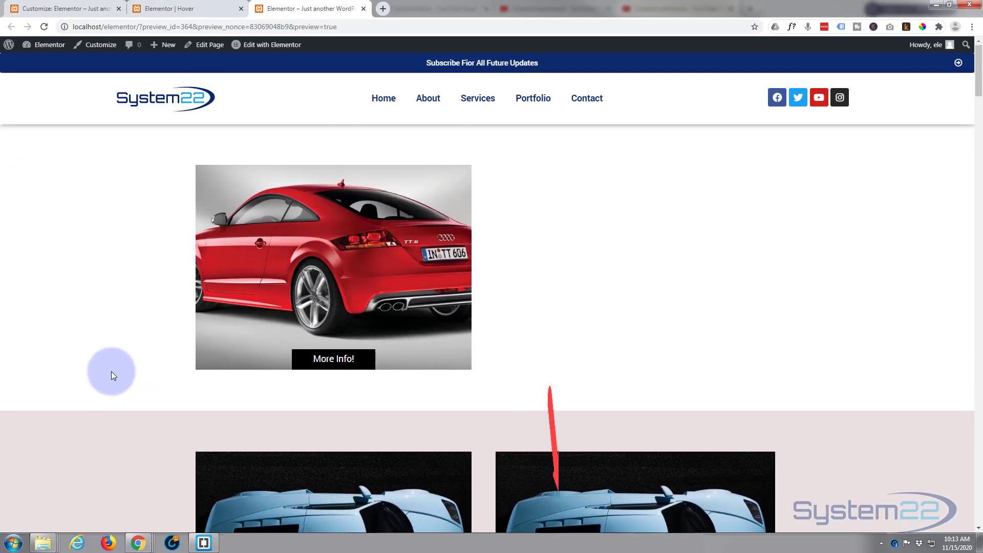
pyautogui.moveTo(341, 362)
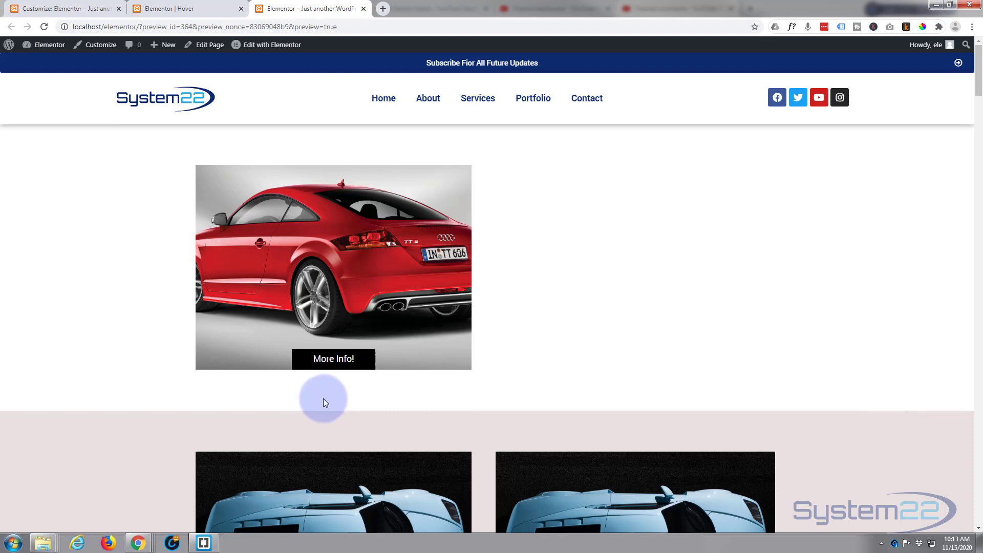
pyautogui.click(159, 9)
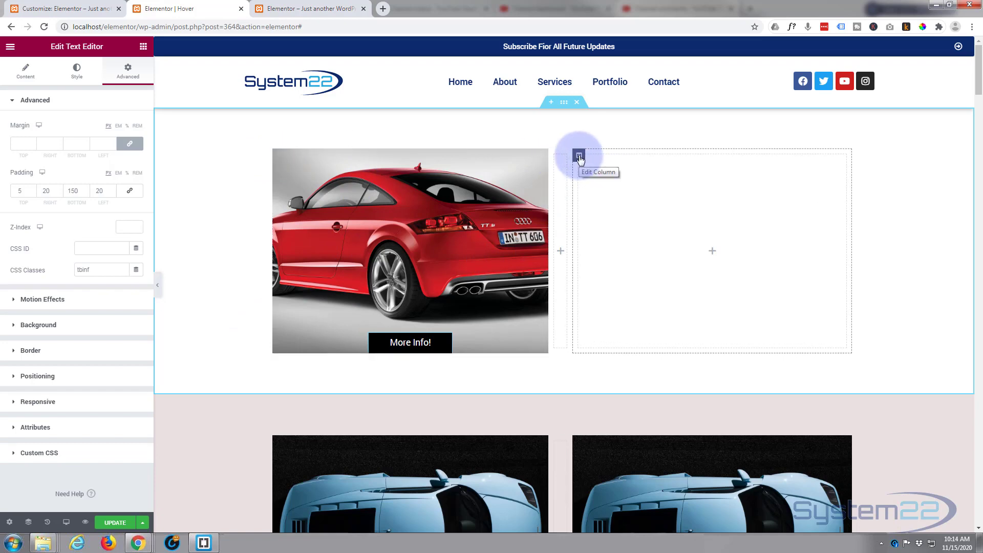
pyautogui.moveTo(395, 329)
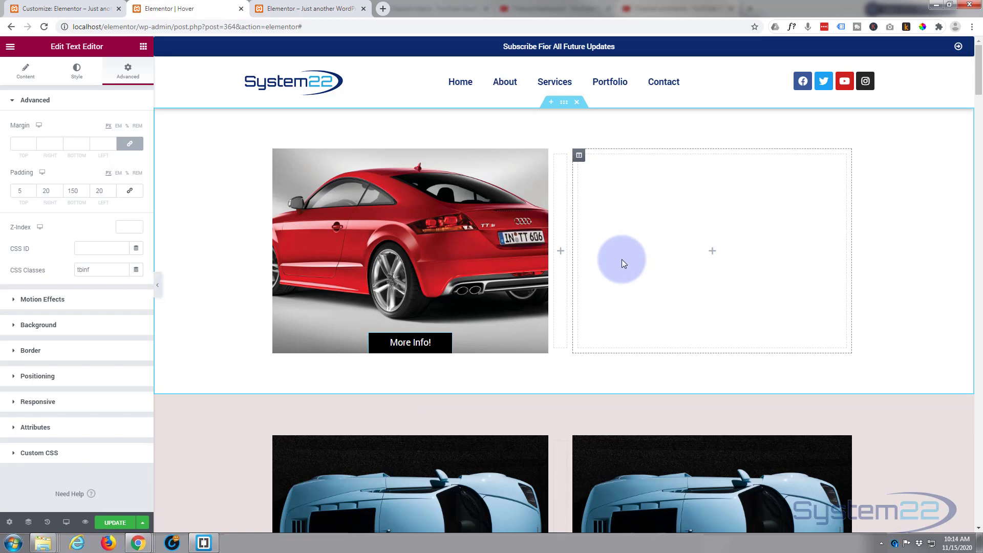
# Give the empty column beside the red car a classic background using the red car image 13.jpg from the media library
pyautogui.click(580, 157)
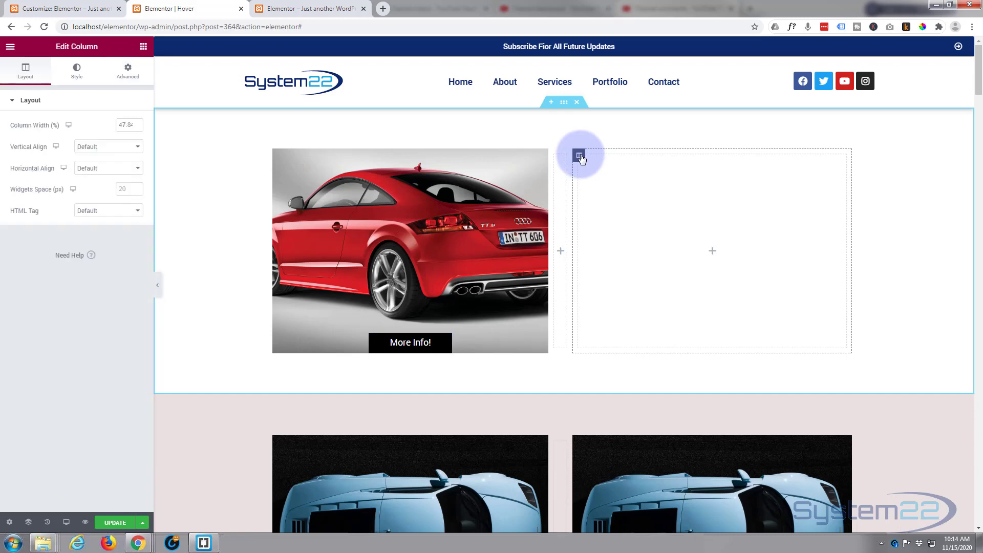
pyautogui.click(78, 74)
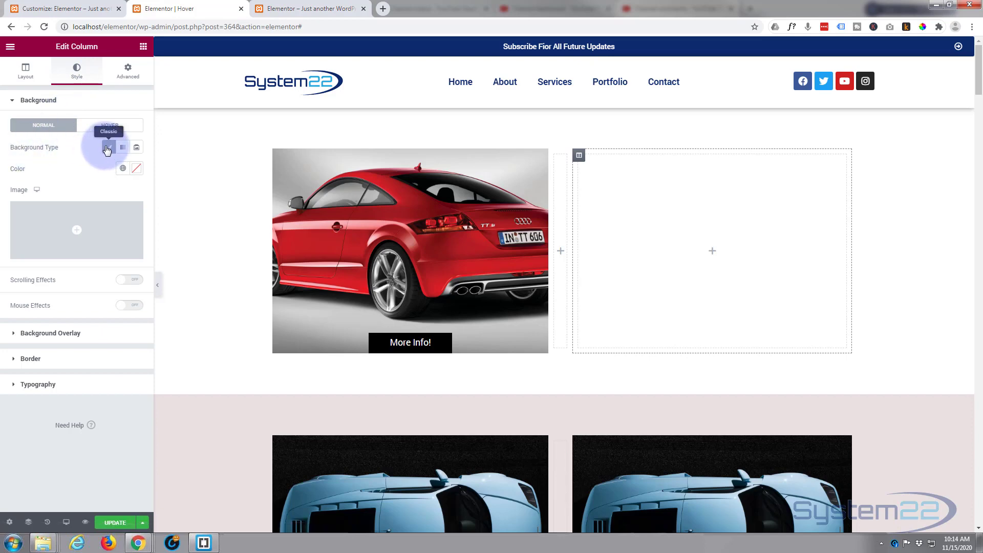
pyautogui.click(109, 149)
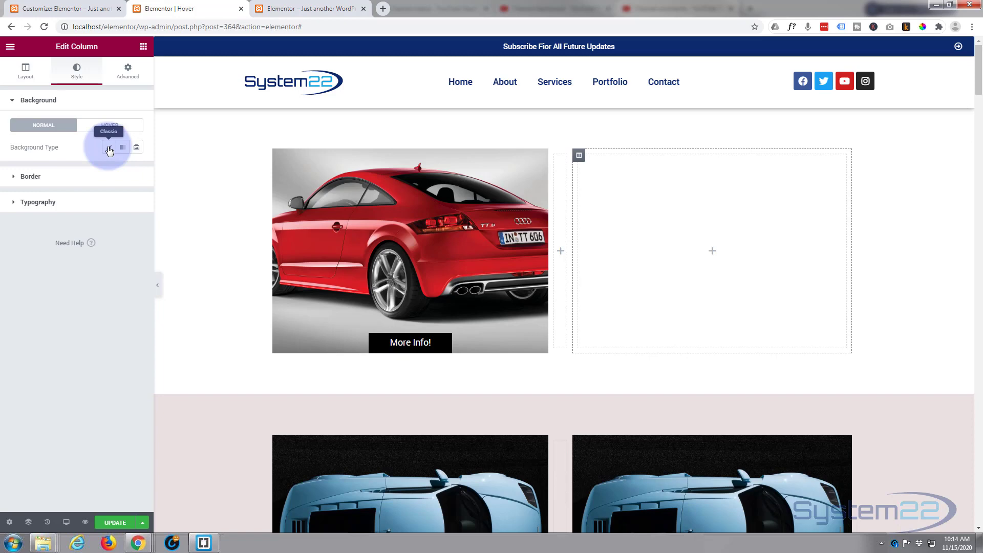
pyautogui.click(109, 148)
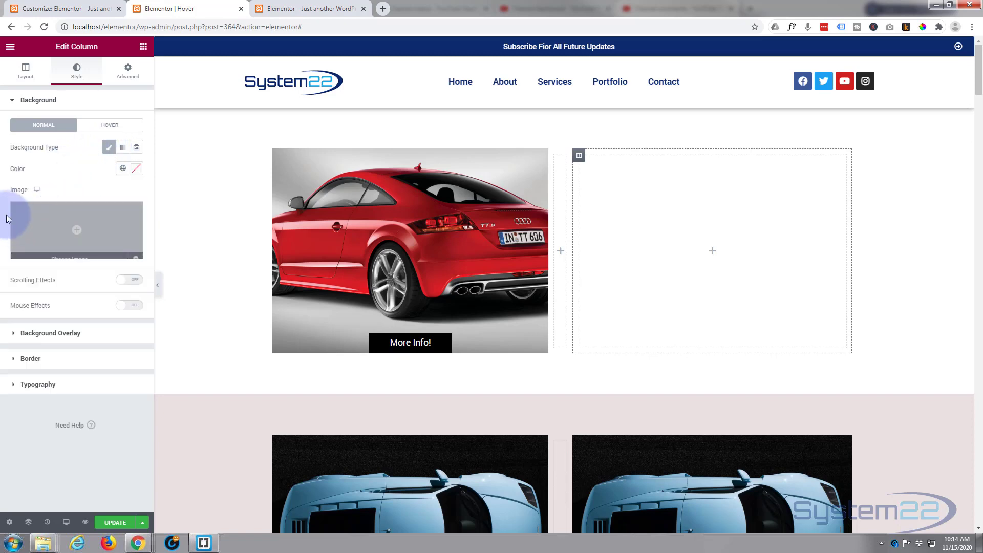
pyautogui.click(79, 235)
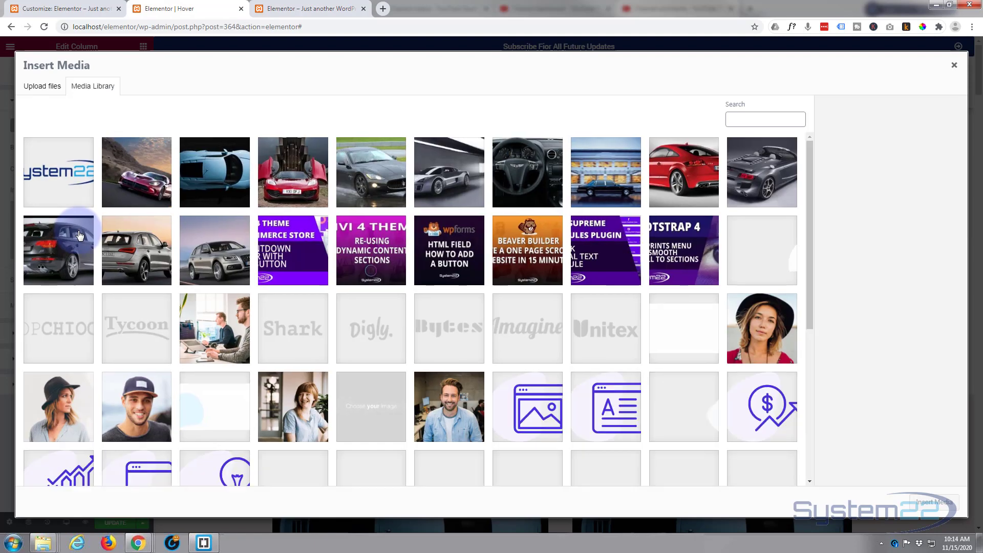
pyautogui.click(686, 179)
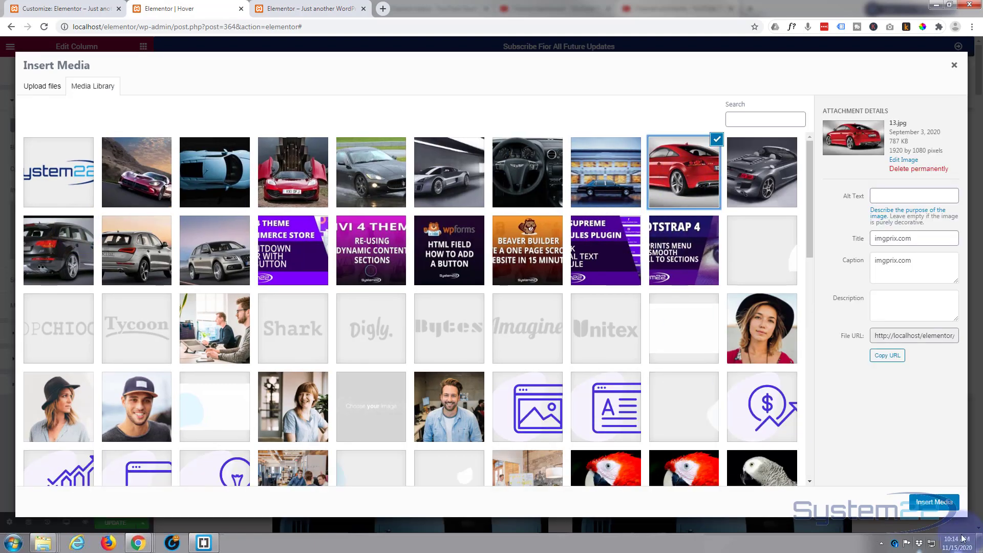
pyautogui.click(942, 502)
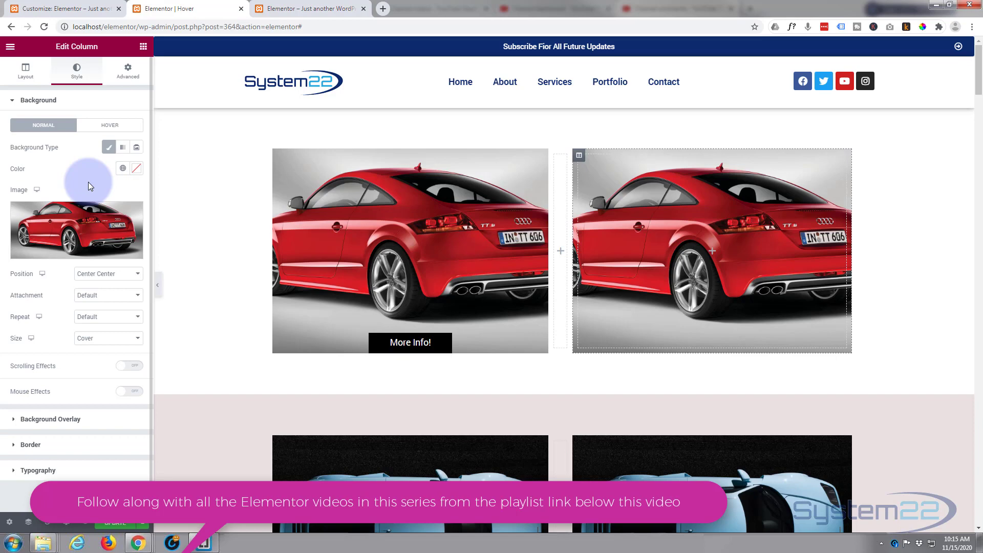
# Assign the CSS class tabp to the column with the new background image
pyautogui.click(123, 78)
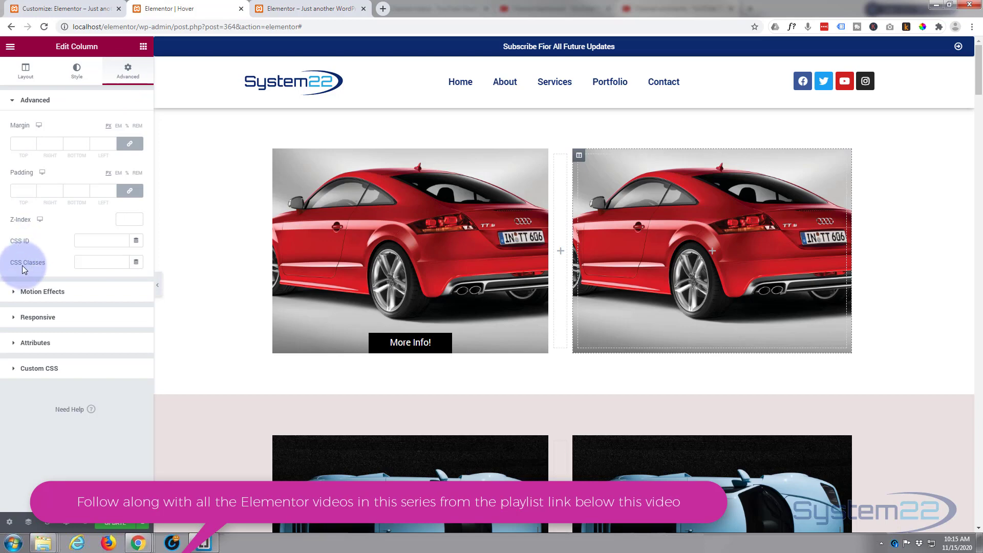
pyautogui.click(85, 262)
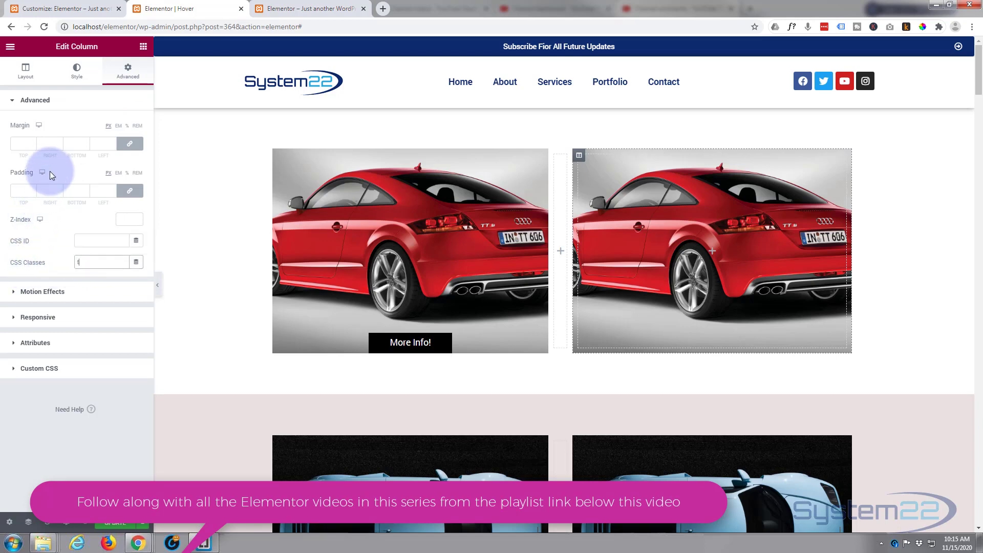
pyautogui.write('tabp')
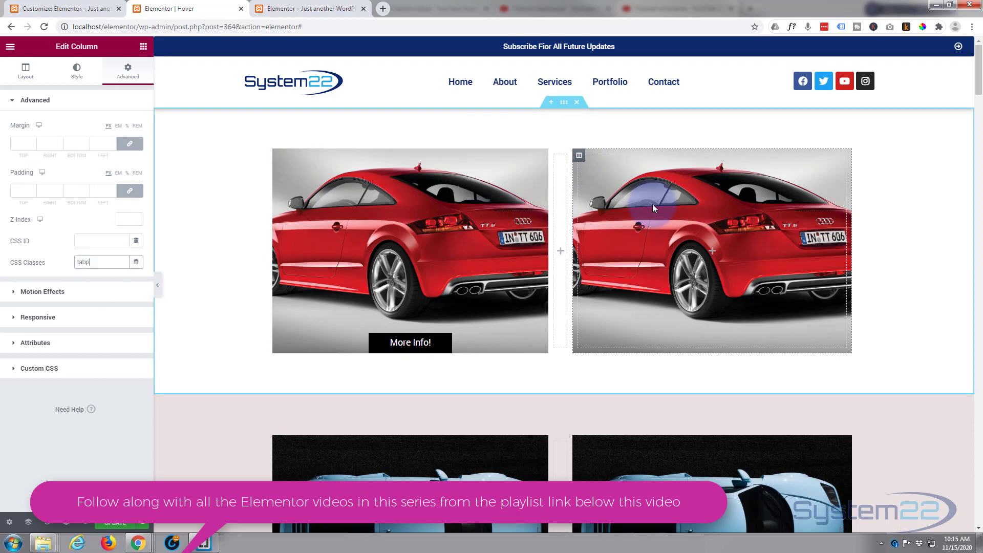
# Add a Text Editor widget to the second column and replace its placeholder with the "Nam eget est lacus" paragraph copied from the first column's overlay
pyautogui.click(143, 48)
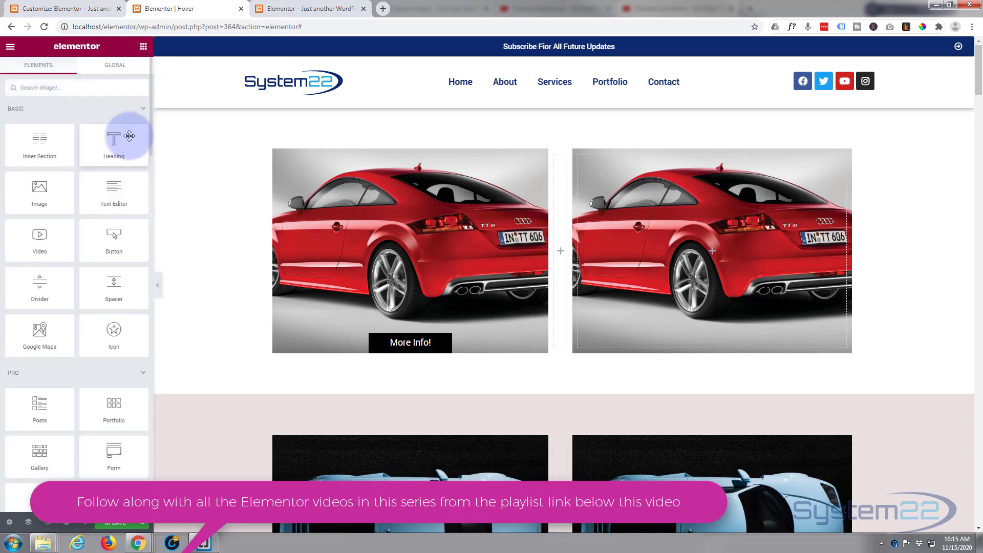
pyautogui.moveTo(107, 194); pyautogui.dragTo(655, 221)
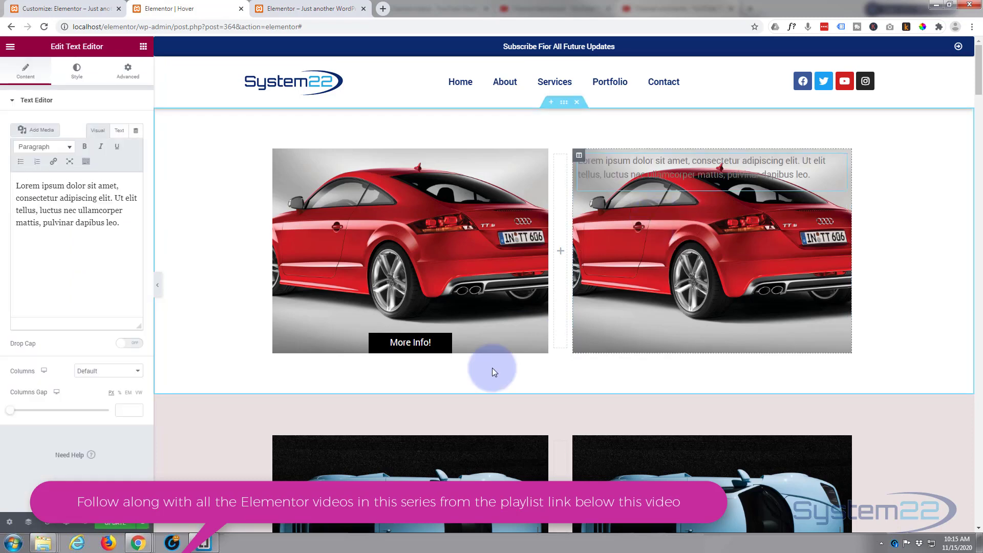
pyautogui.moveTo(404, 343)
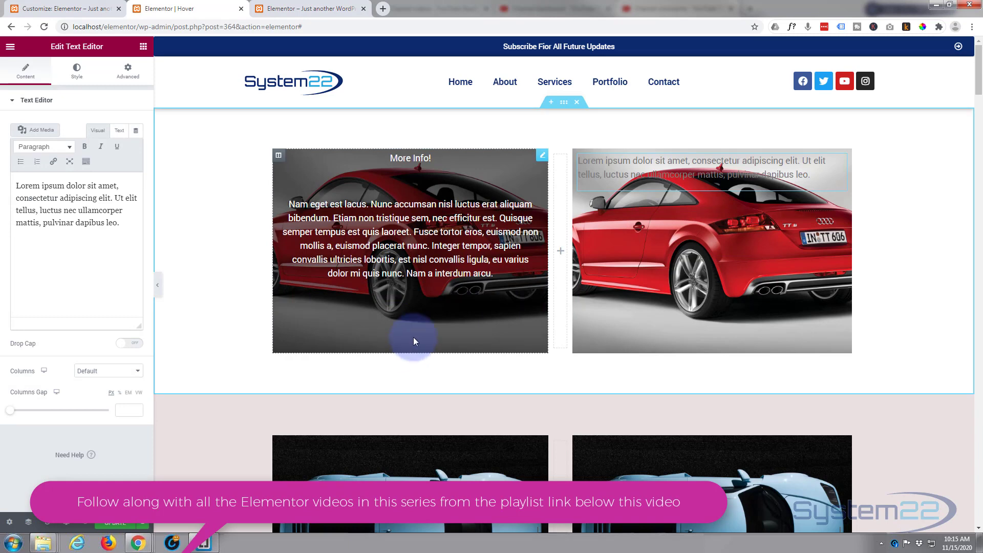
pyautogui.moveTo(491, 275); pyautogui.dragTo(290, 204)
pyautogui.hotkey('ctrl', 'c')
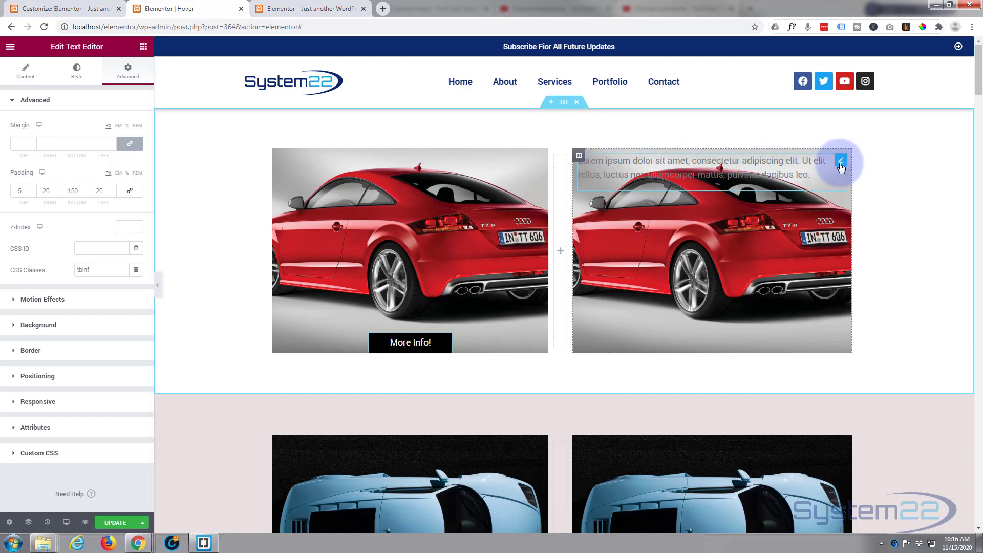
pyautogui.click(840, 162)
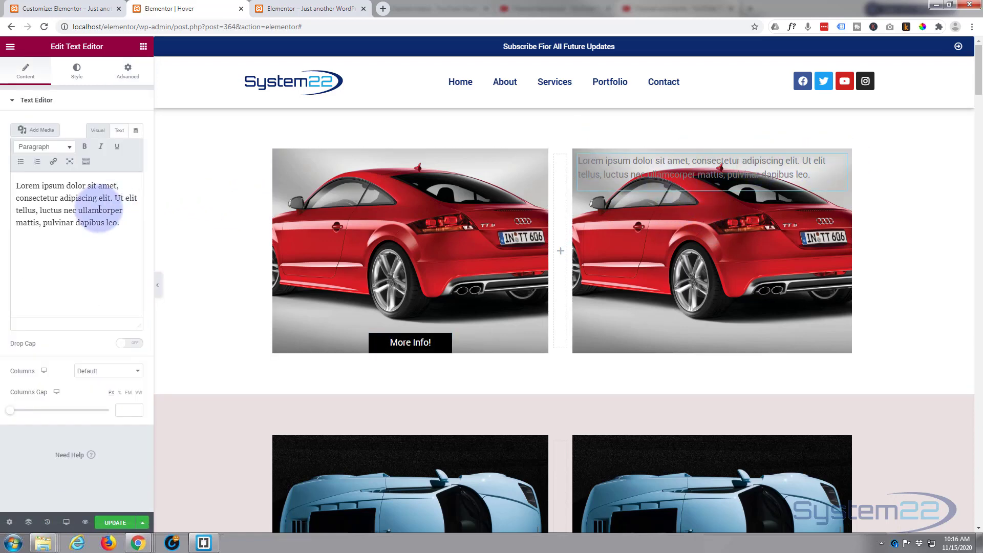
pyautogui.moveTo(123, 221); pyautogui.dragTo(16, 185)
pyautogui.hotkey('ctrl', 'v')
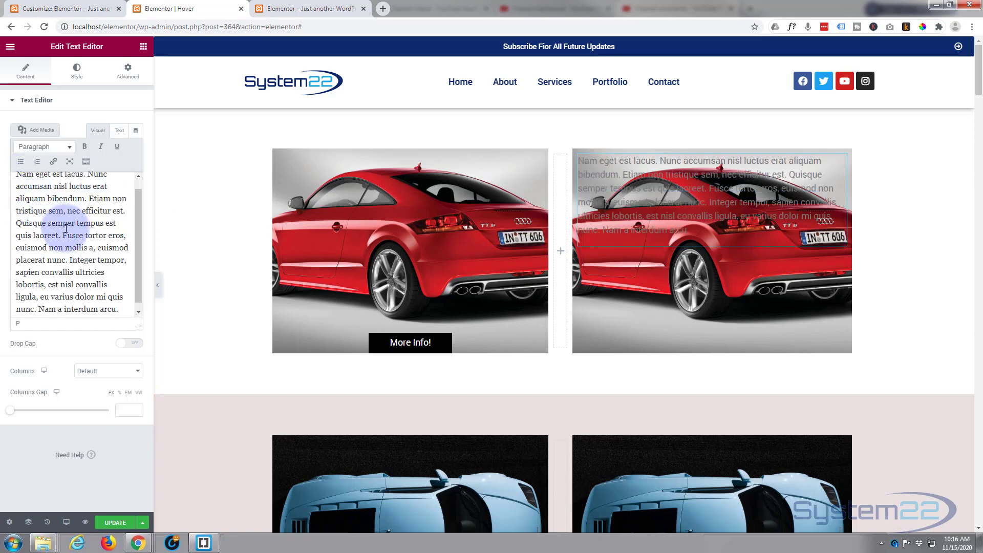
# Insert the line "More Info" above the pasted paragraph as its own paragraph and centre it
pyautogui.click(16, 186)
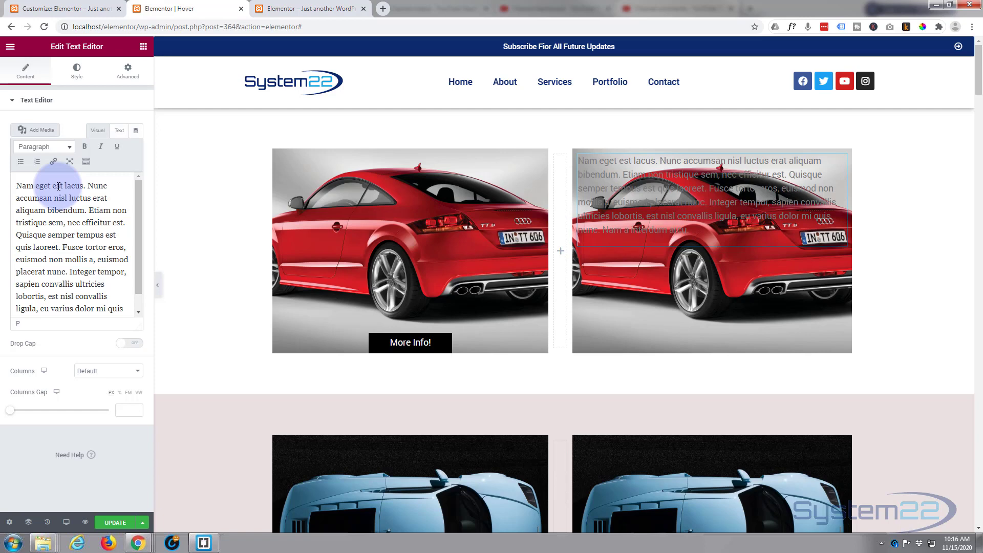
pyautogui.write('More ')
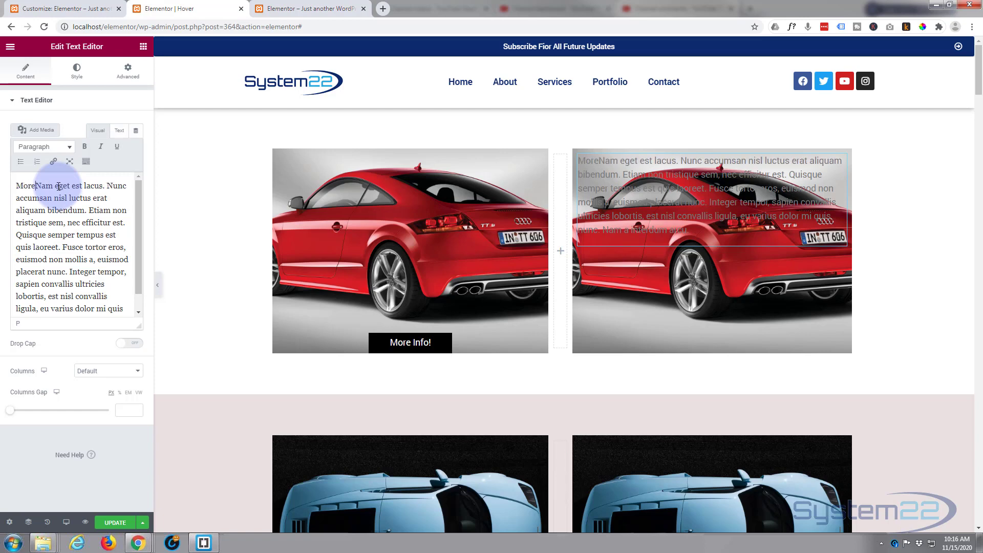
pyautogui.write('Info')
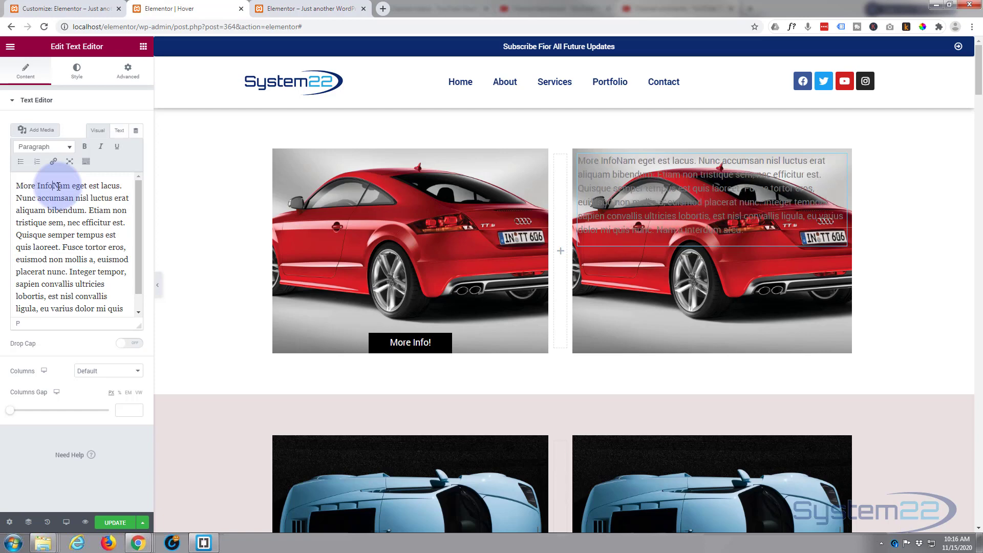
pyautogui.press('Return')
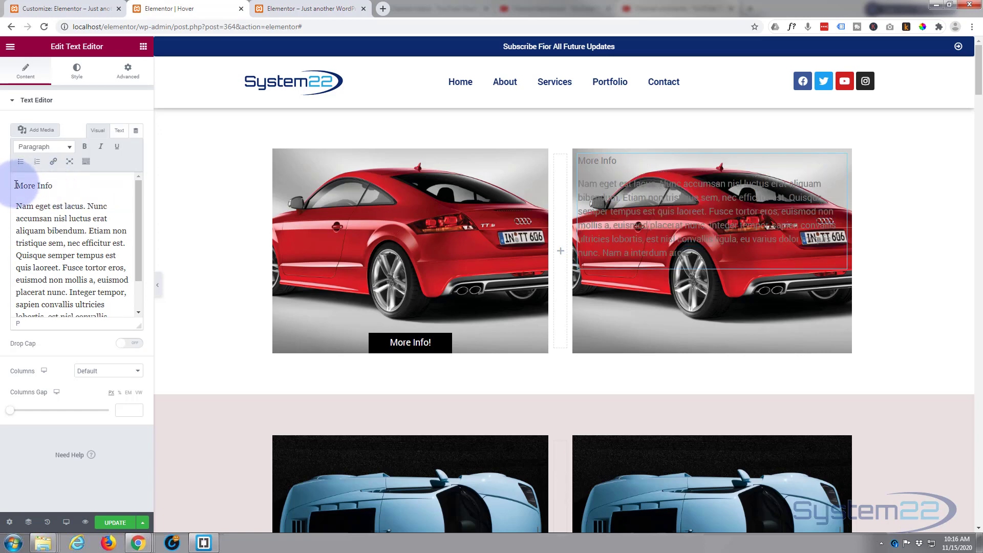
pyautogui.moveTo(53, 185); pyautogui.dragTo(16, 185)
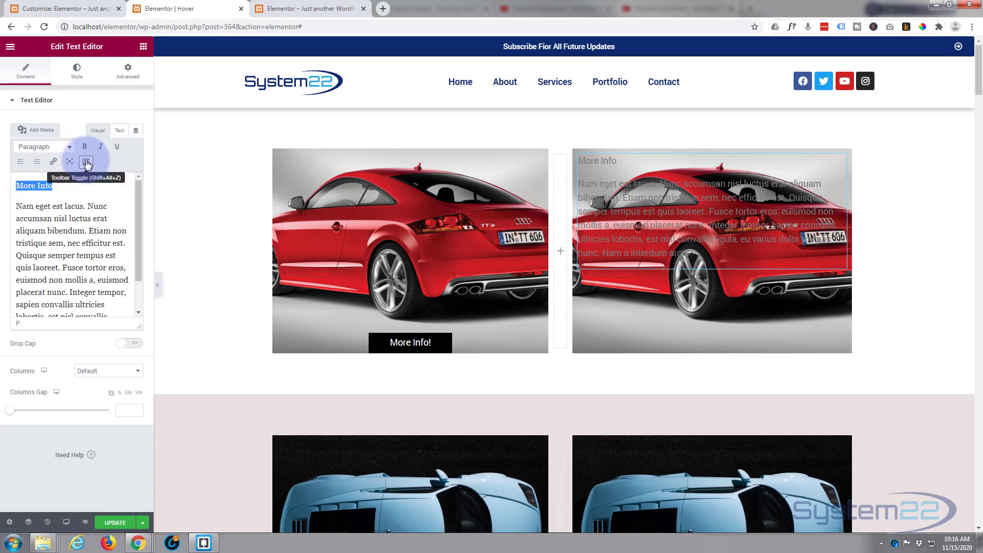
pyautogui.click(86, 163)
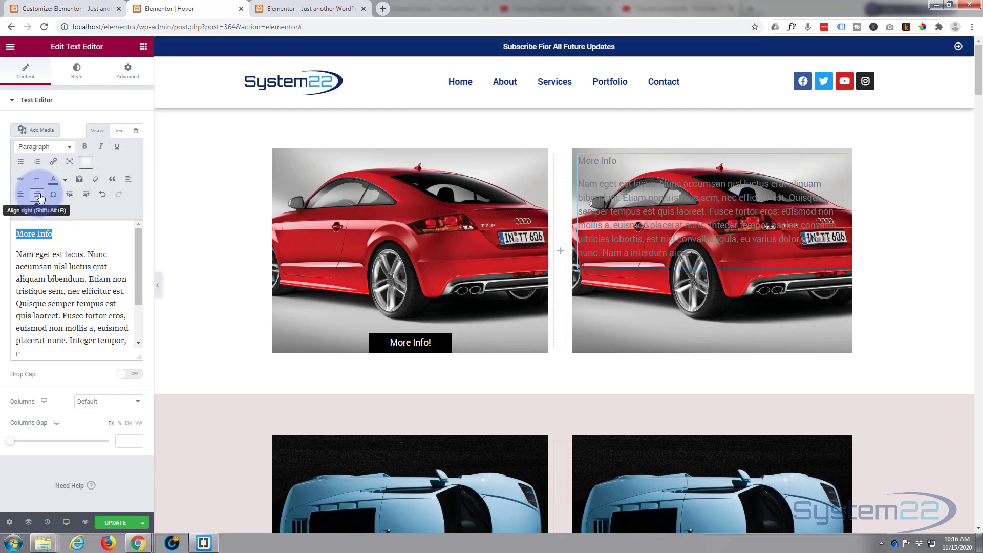
pyautogui.click(20, 196)
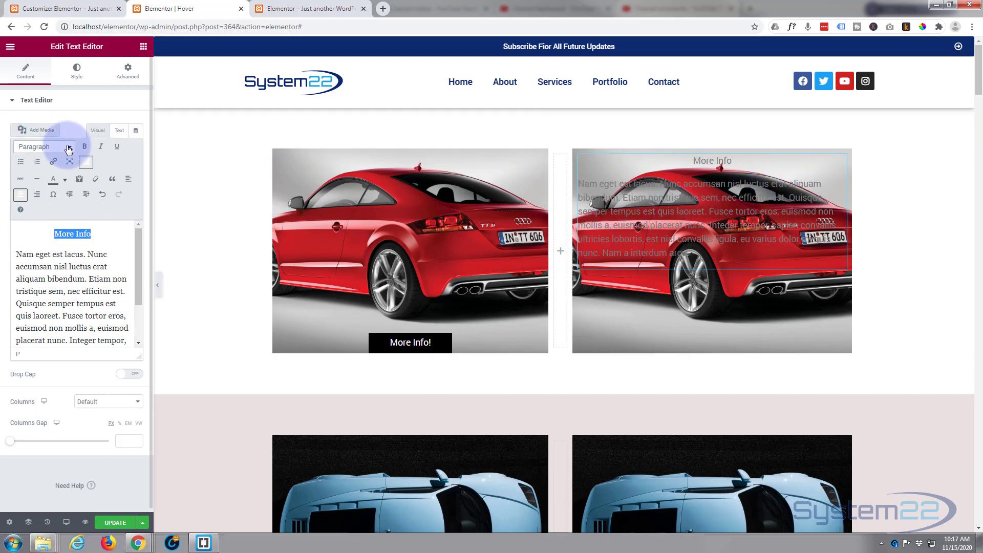
# Give the new text widget a classic background in black, #000000
pyautogui.click(129, 74)
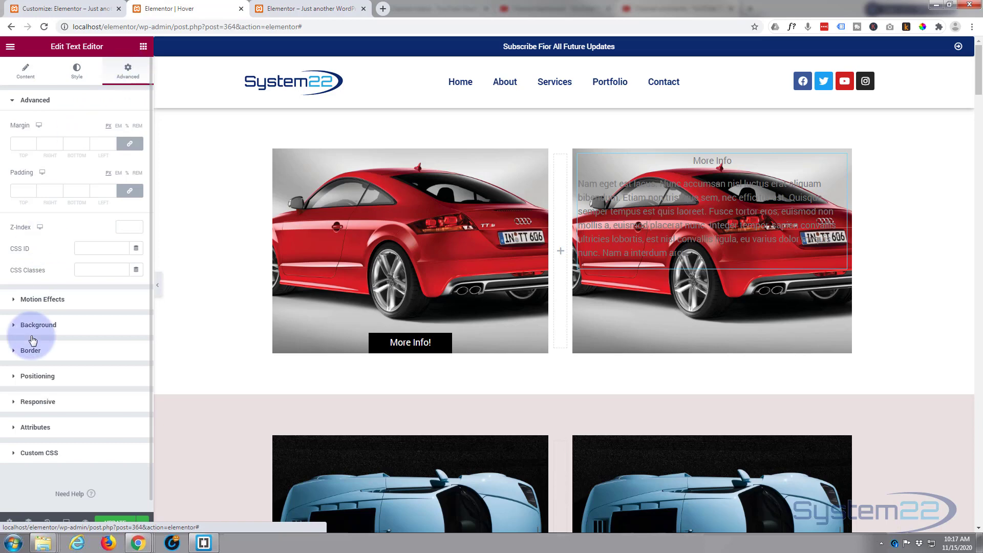
pyautogui.click(14, 328)
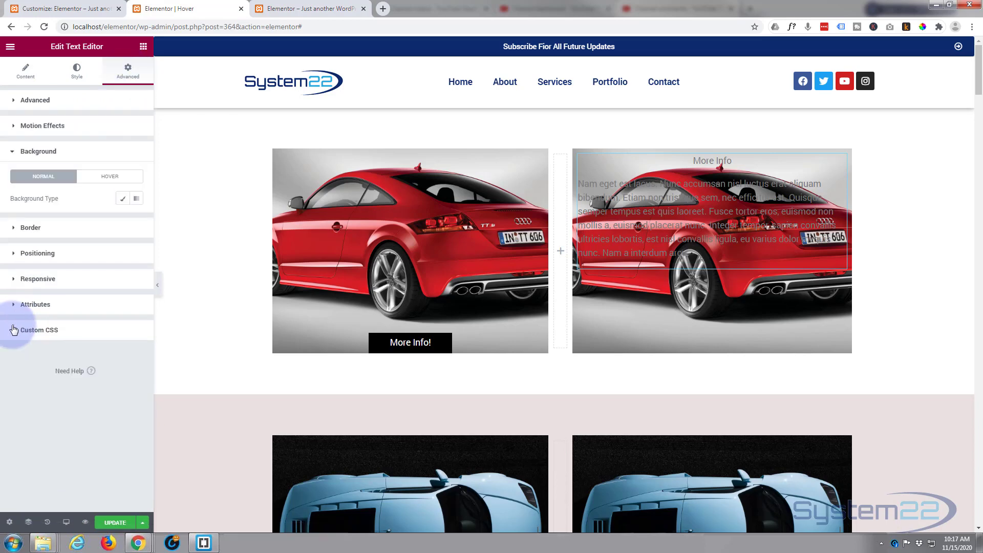
pyautogui.click(43, 179)
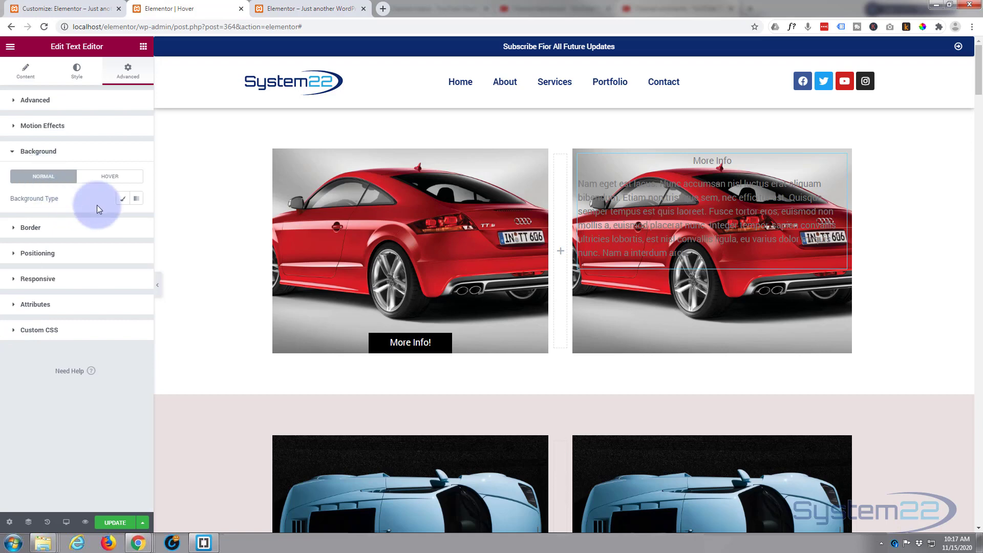
pyautogui.click(123, 199)
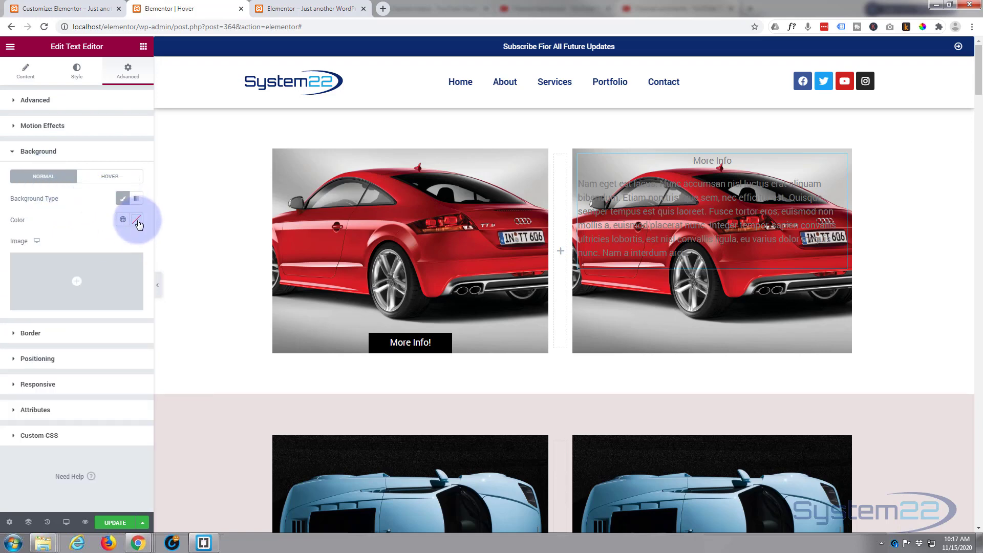
pyautogui.click(137, 221)
pyautogui.moveTo(46, 322); pyautogui.dragTo(8, 352)
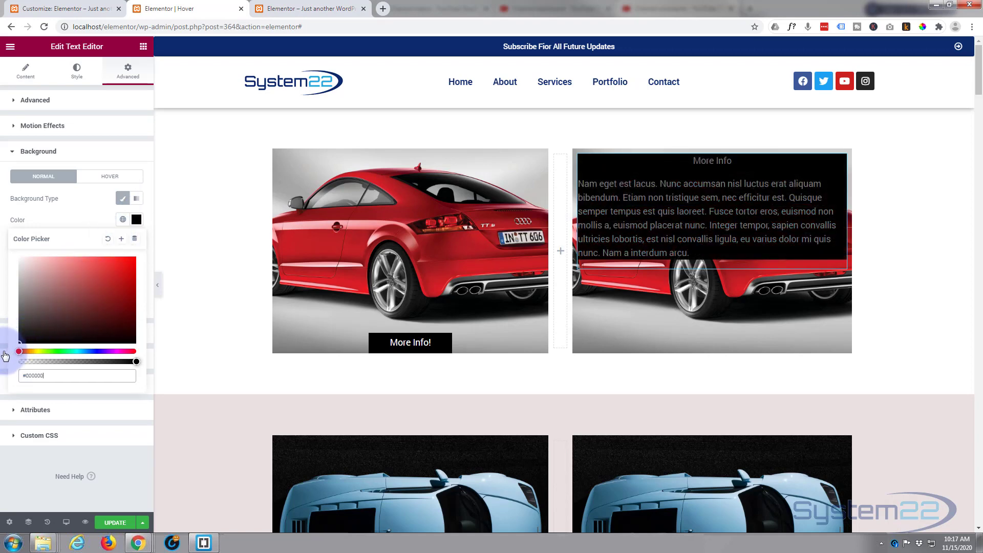
# Set the new text widget's text colour to white, #FFFFFF
pyautogui.click(75, 76)
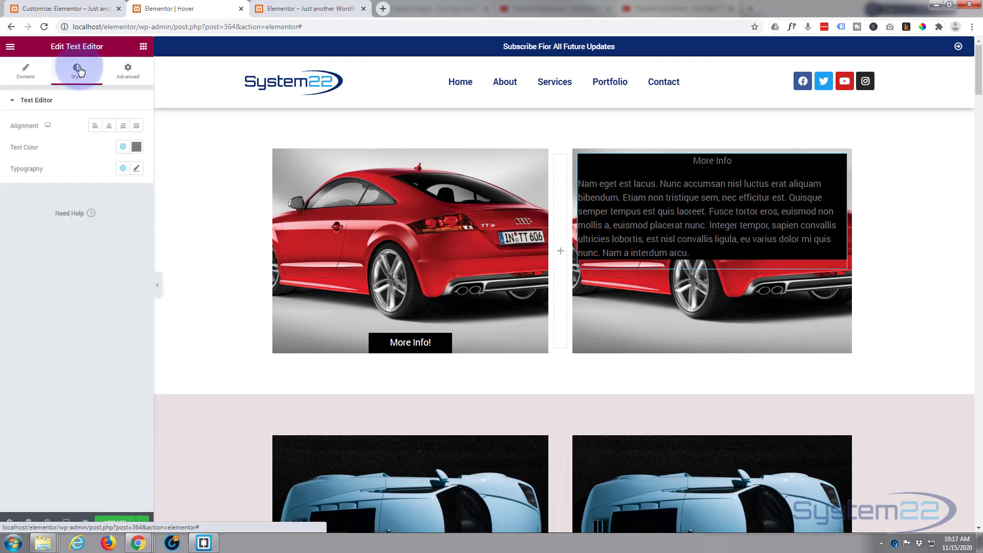
pyautogui.click(136, 147)
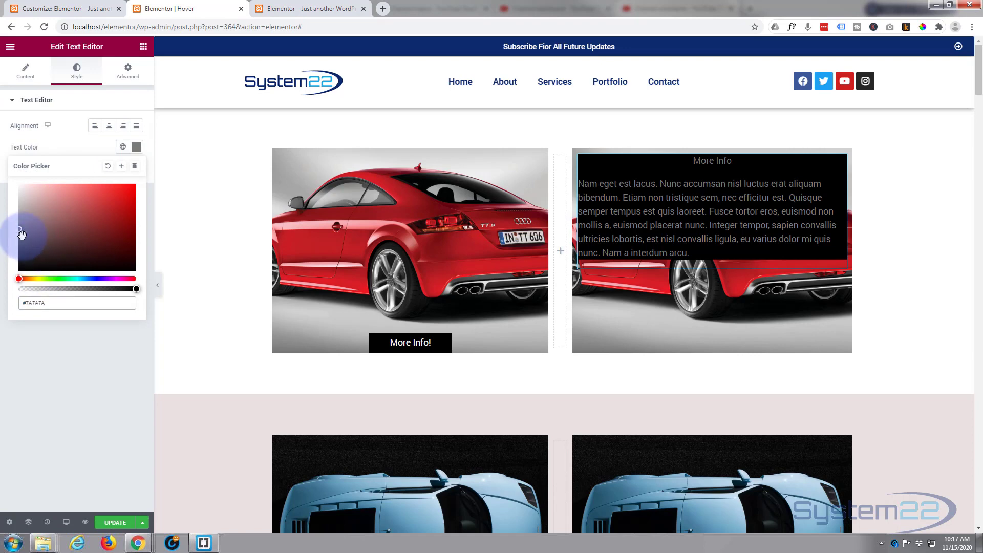
pyautogui.write('#FFFFFF')
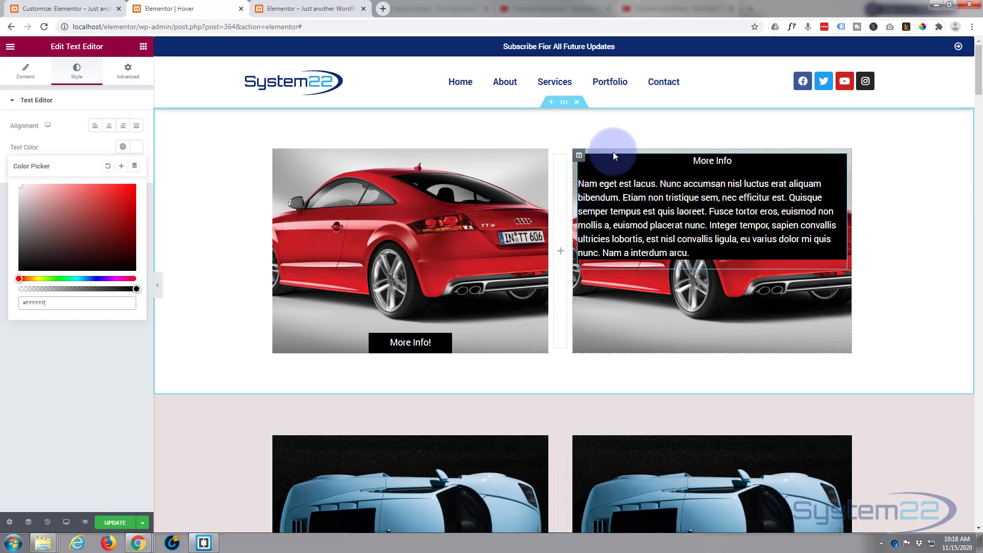
# Set the padding of the second column to 0 on all sides
pyautogui.click(579, 156)
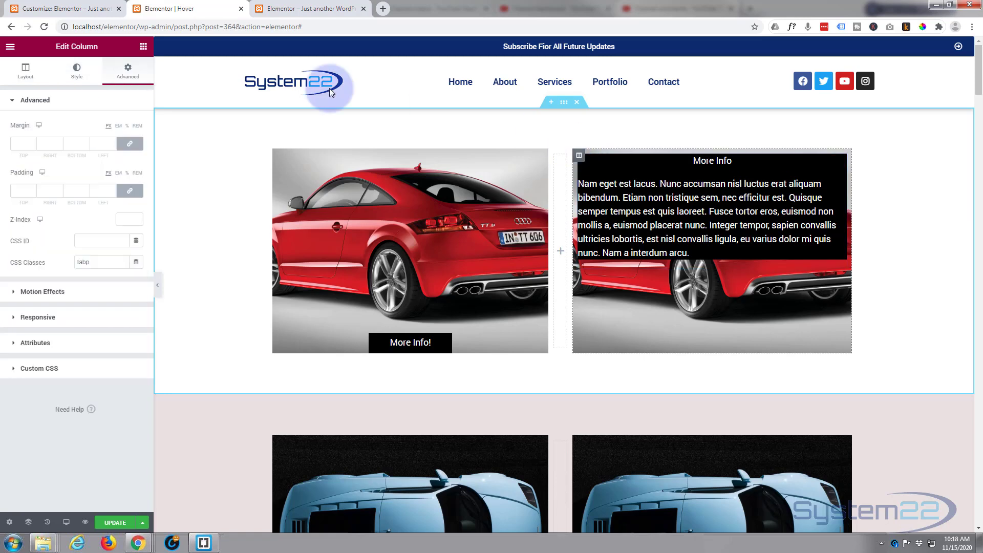
pyautogui.click(19, 190)
pyautogui.write('0')
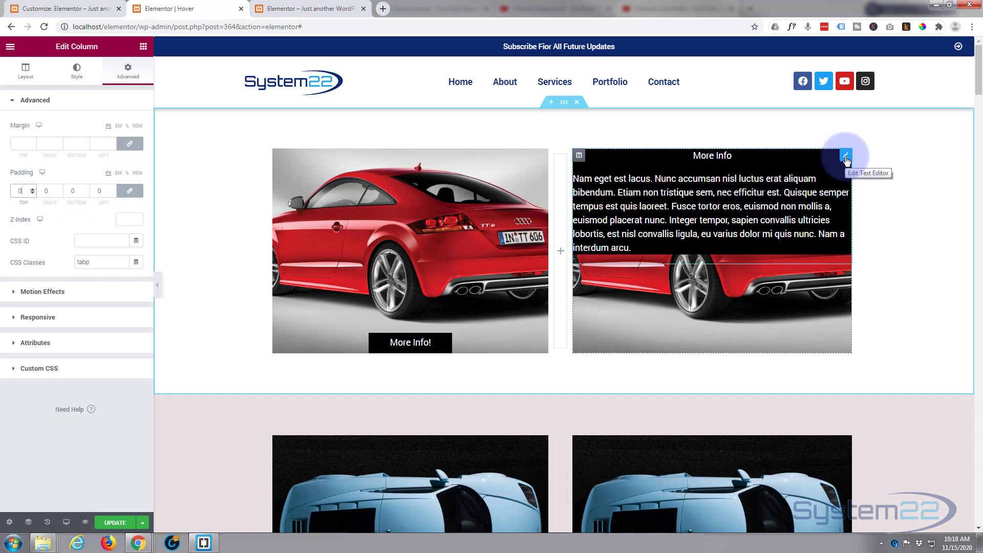
# Unlink the black text widget's padding values and set 5 px at the top and 50 px on the right and left sides
pyautogui.click(846, 160)
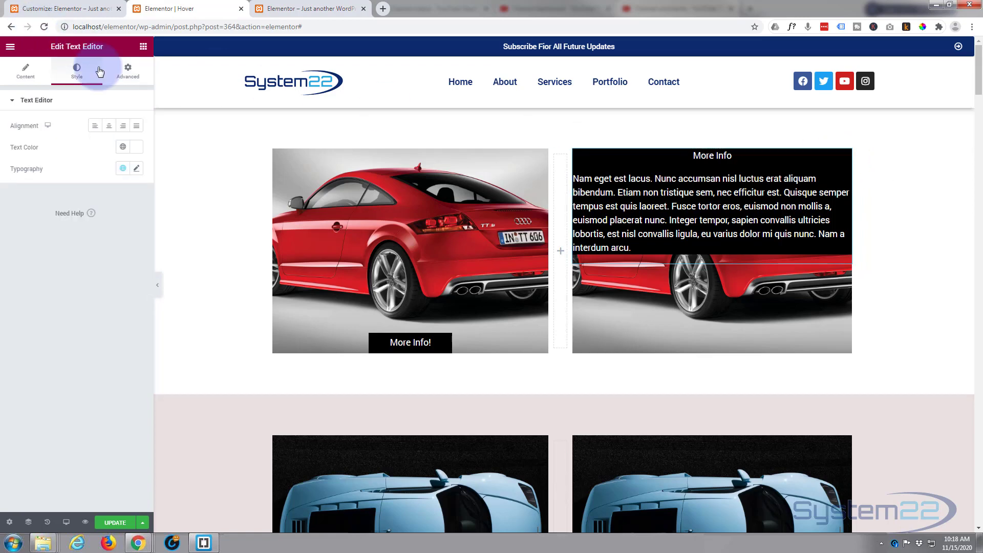
pyautogui.click(128, 73)
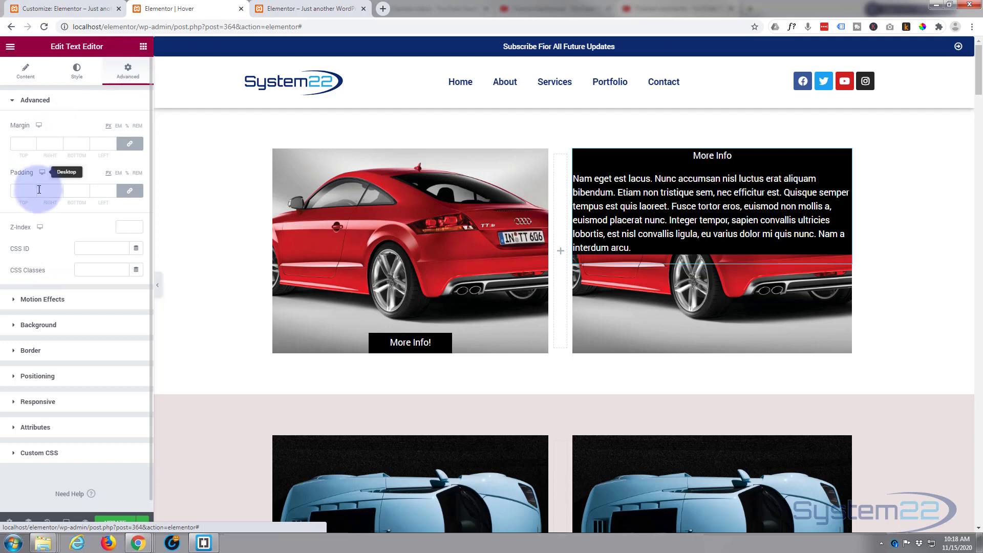
pyautogui.click(131, 192)
pyautogui.doubleClick(20, 192)
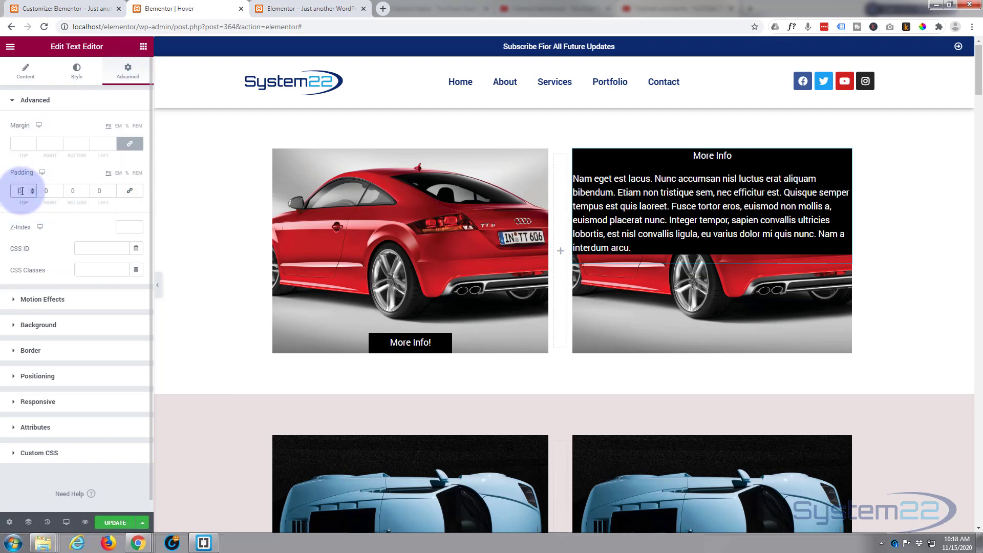
pyautogui.write('5')
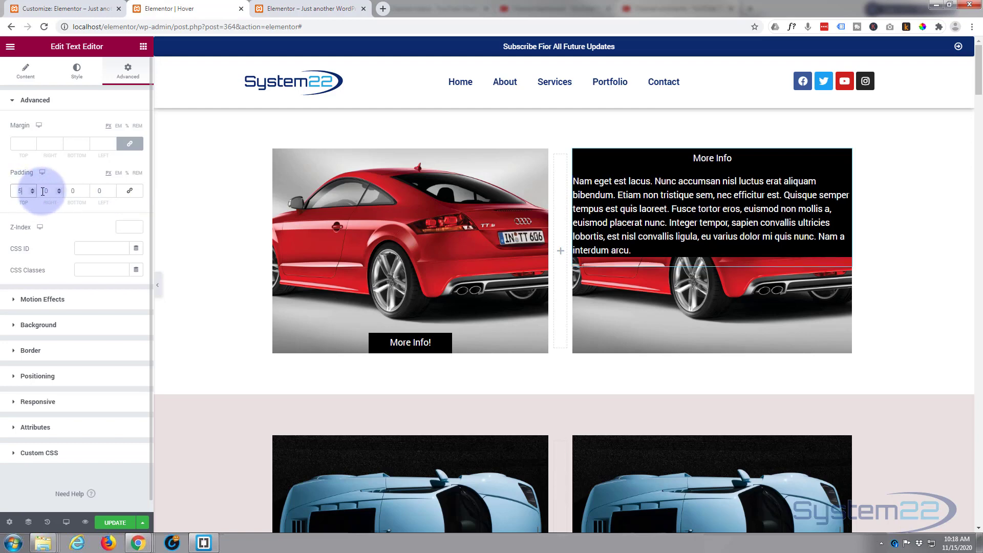
pyautogui.click(44, 193)
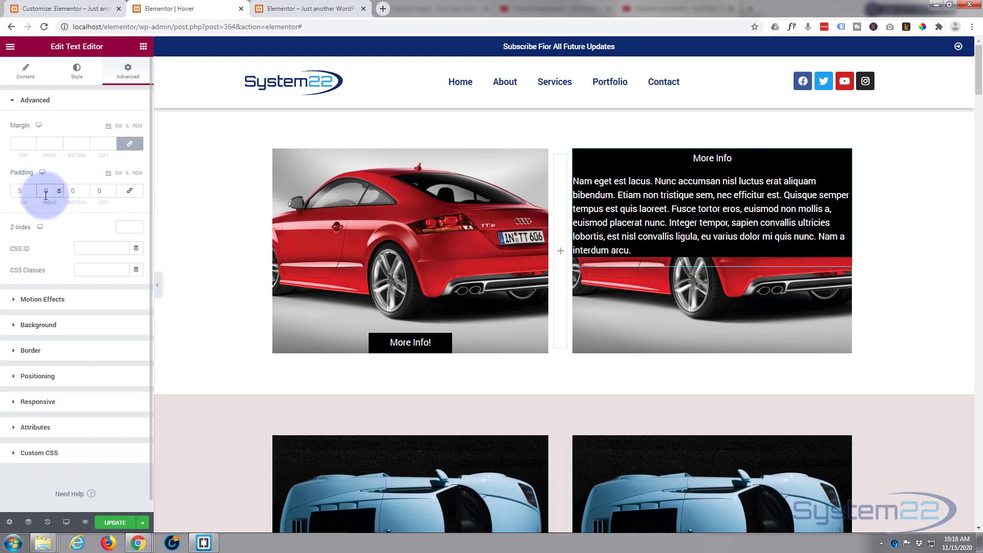
pyautogui.write('5')
pyautogui.click(96, 193)
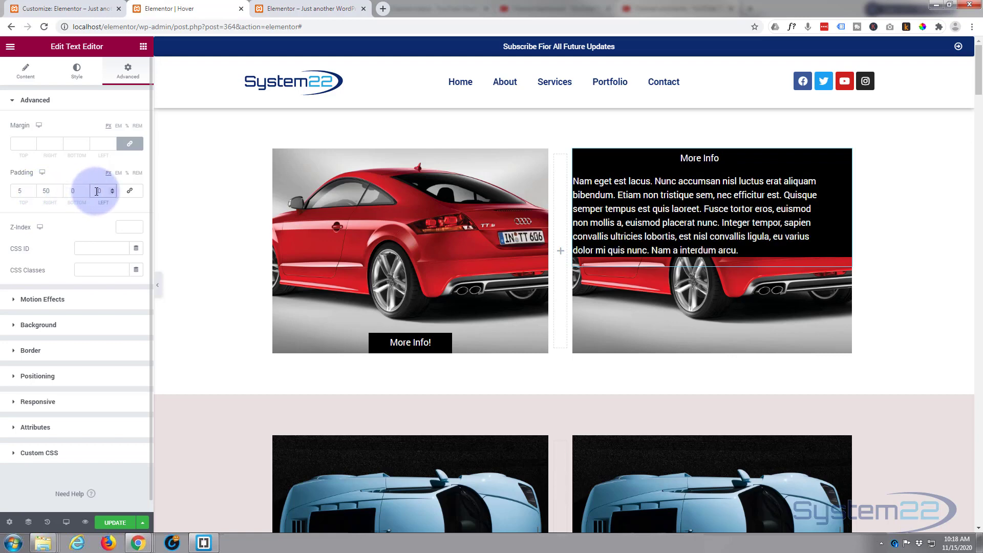
pyautogui.write('5')
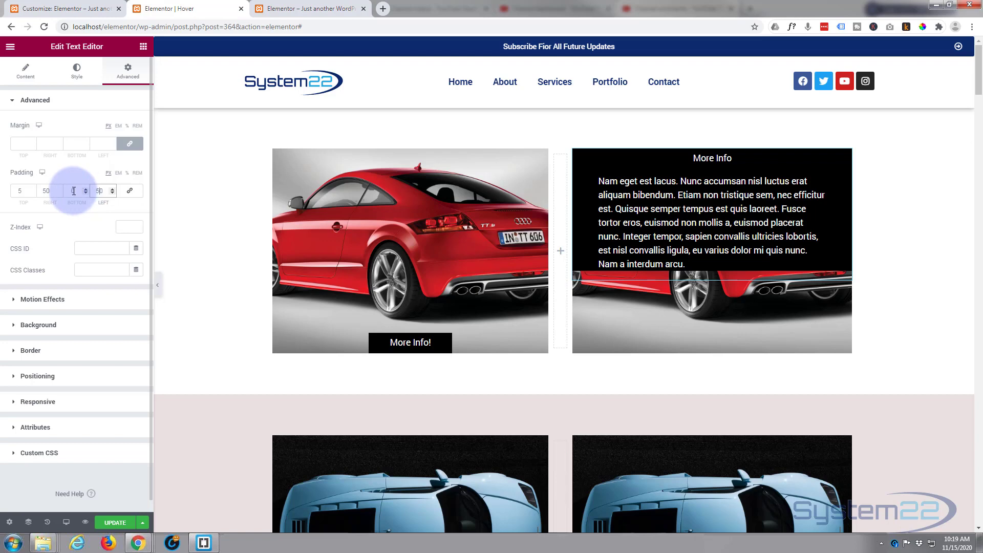
# Set the black text widget's bottom padding to 200 px, trying 100 px first
pyautogui.click(24, 191)
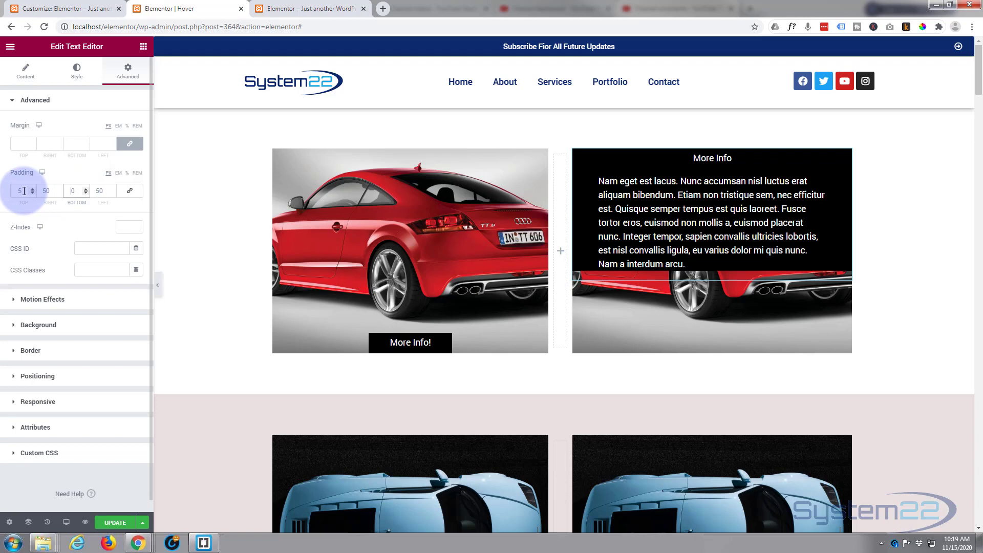
pyautogui.write('00')
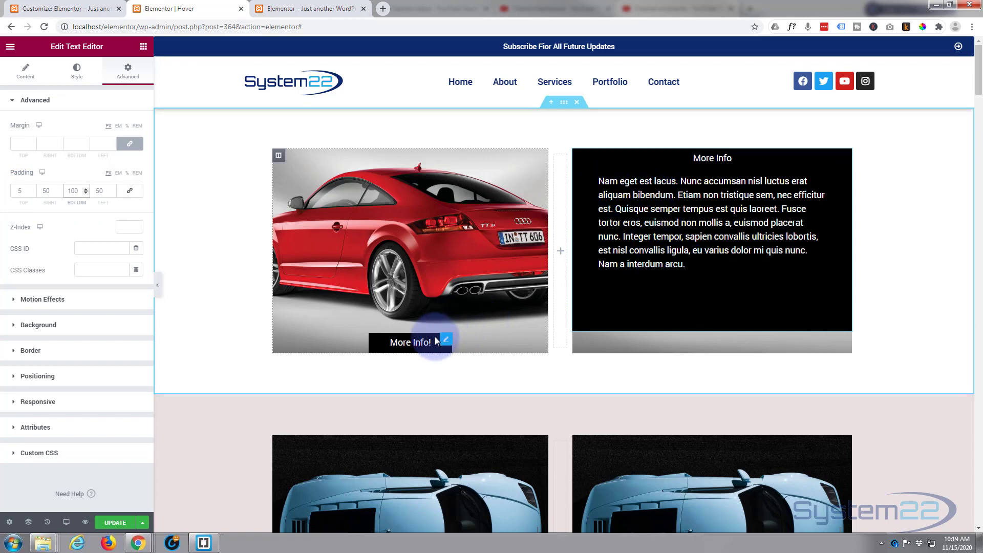
pyautogui.moveTo(435, 341)
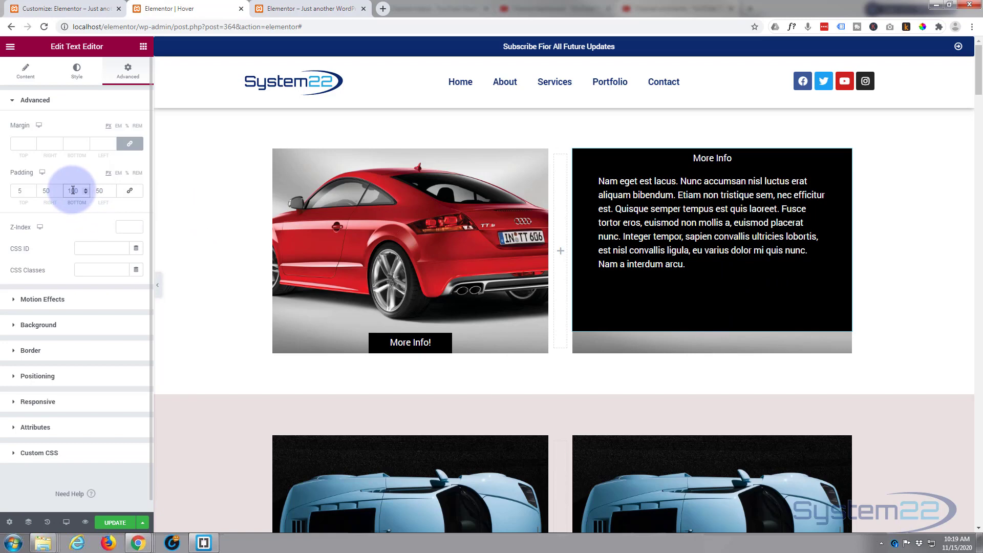
pyautogui.moveTo(67, 190); pyautogui.dragTo(72, 193)
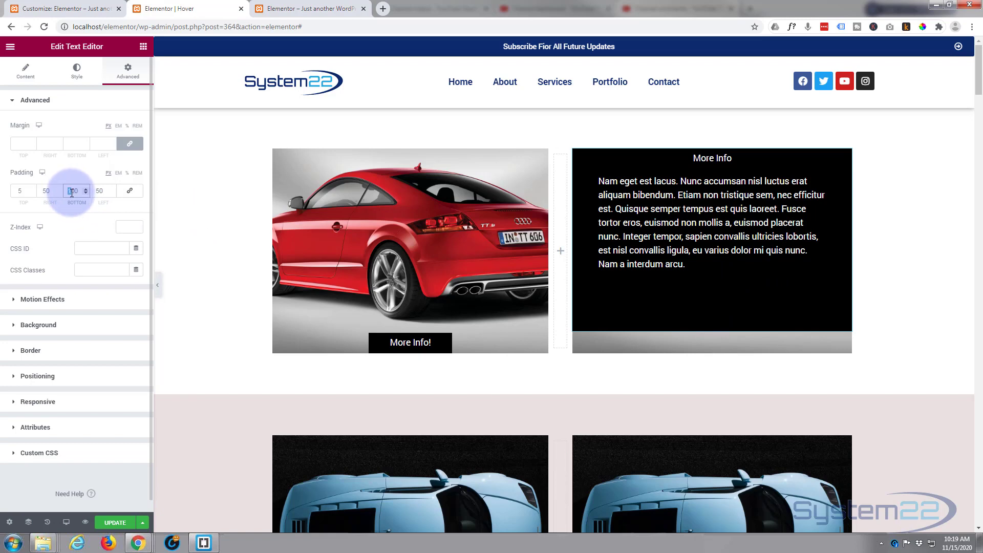
pyautogui.write('2')
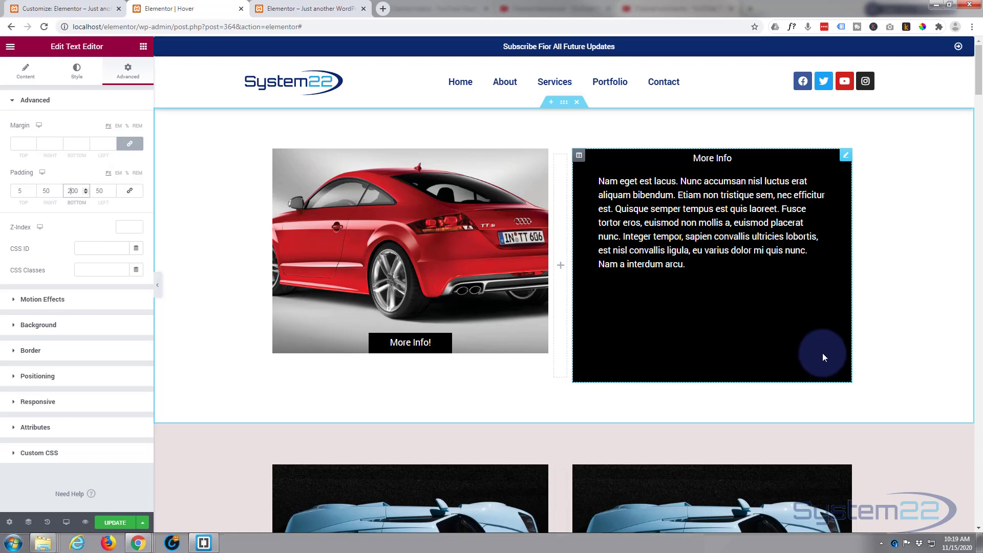
# Centre all of the text in the second column's text widget, including the "Nam eget est lacus" paragraph
pyautogui.click(28, 74)
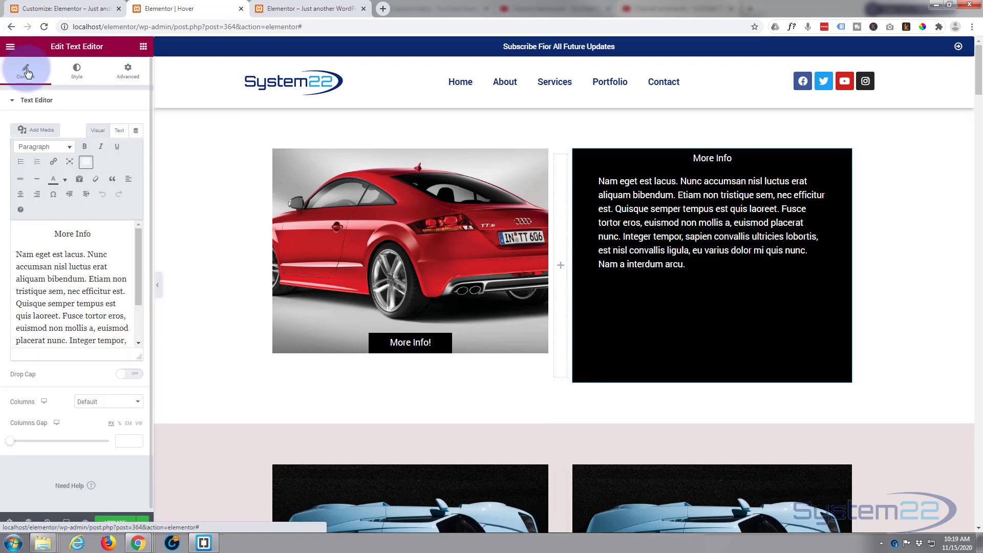
pyautogui.click(21, 236)
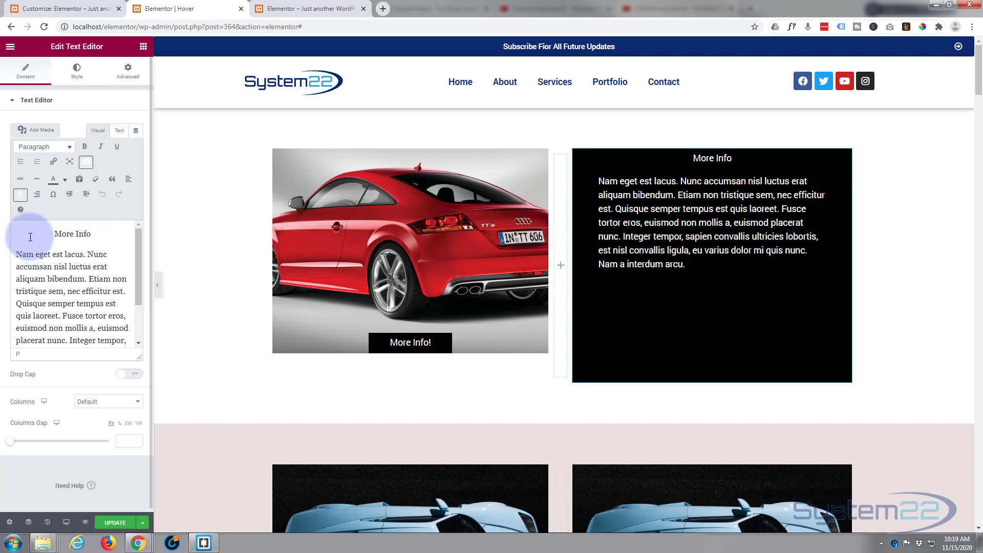
pyautogui.hotkey('ctrl', 'a')
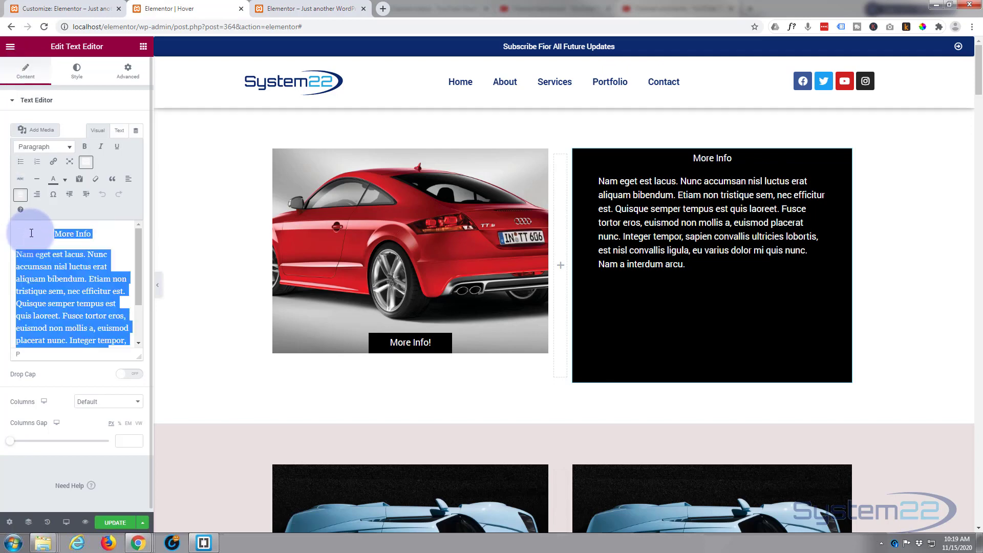
pyautogui.click(21, 195)
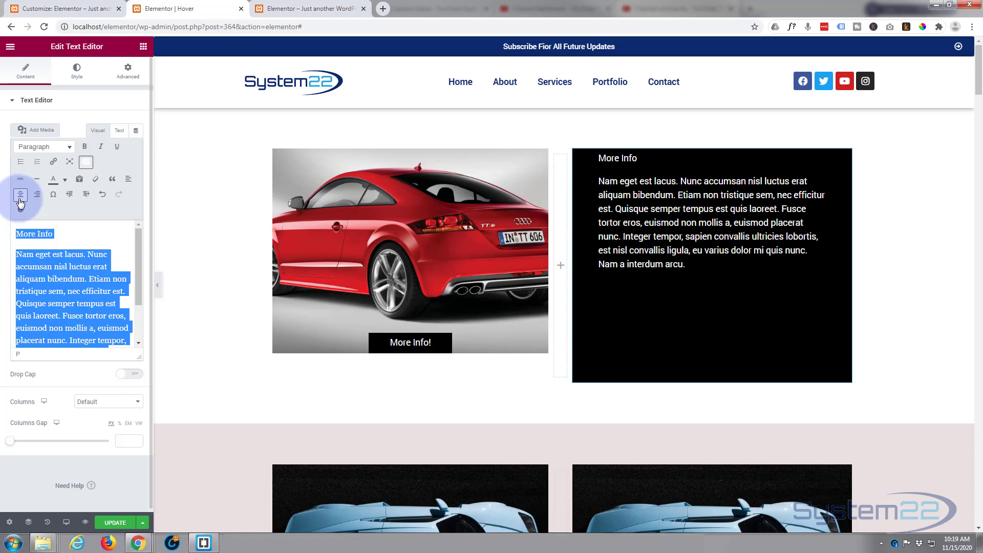
pyautogui.click(21, 195)
pyautogui.click(21, 195)
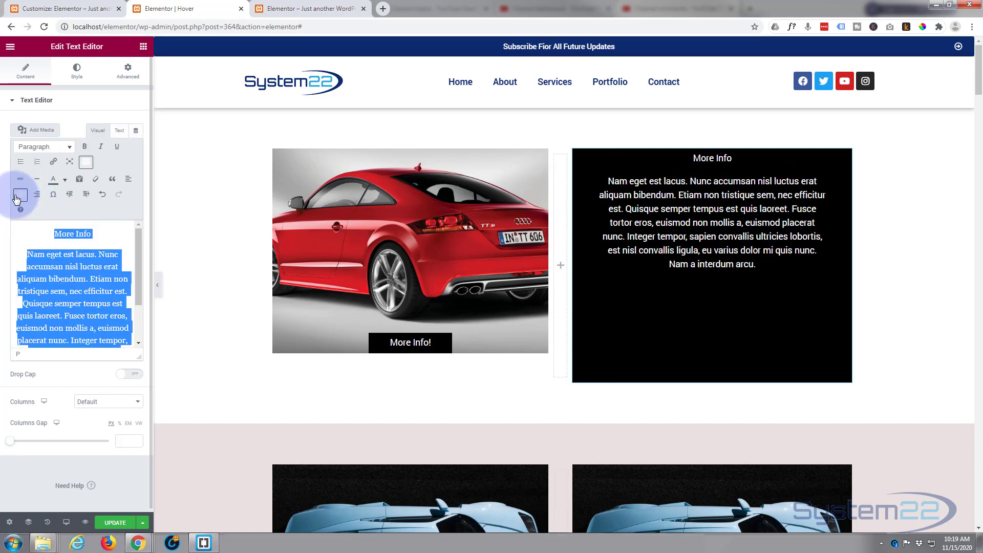
# Insert two blank paragraphs between the "More Info" line and the body paragraph
pyautogui.click(98, 234)
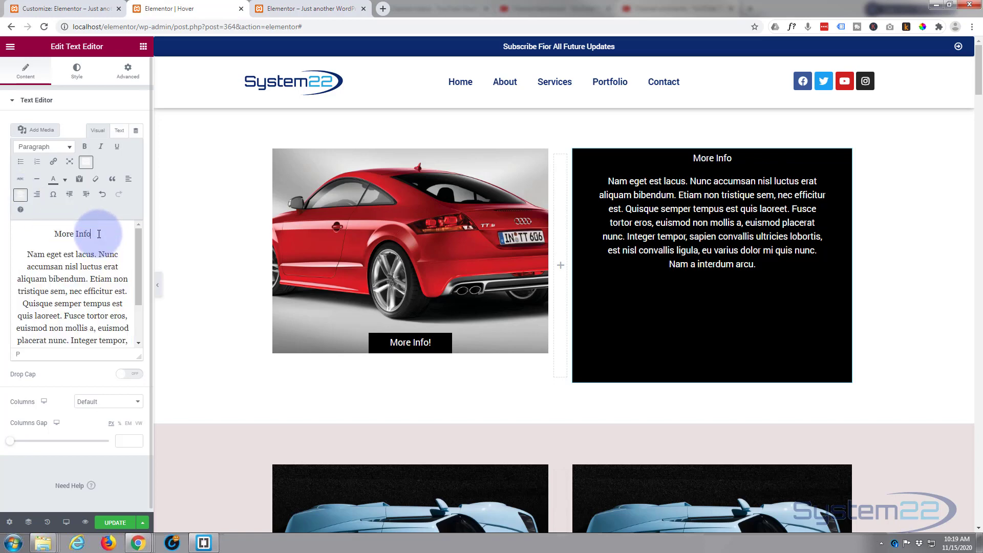
pyautogui.press('Return')
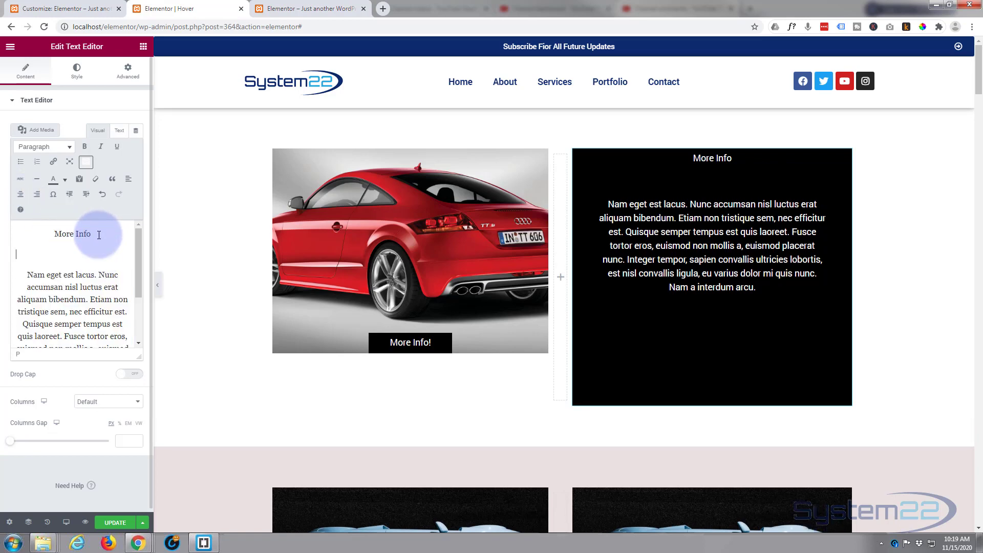
pyautogui.press('Return')
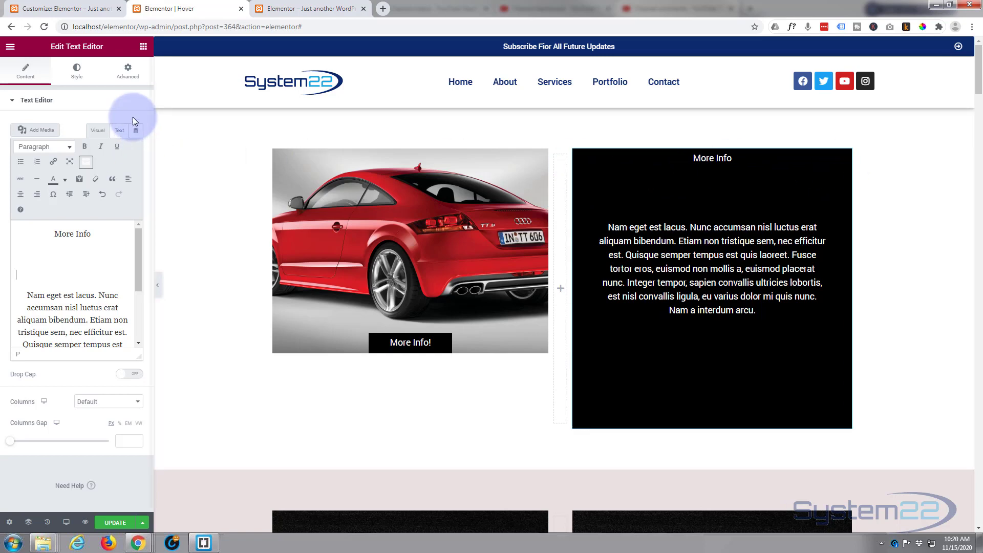
# Assign the CSS class "tbinfo" to the text widget and update the page
pyautogui.click(129, 76)
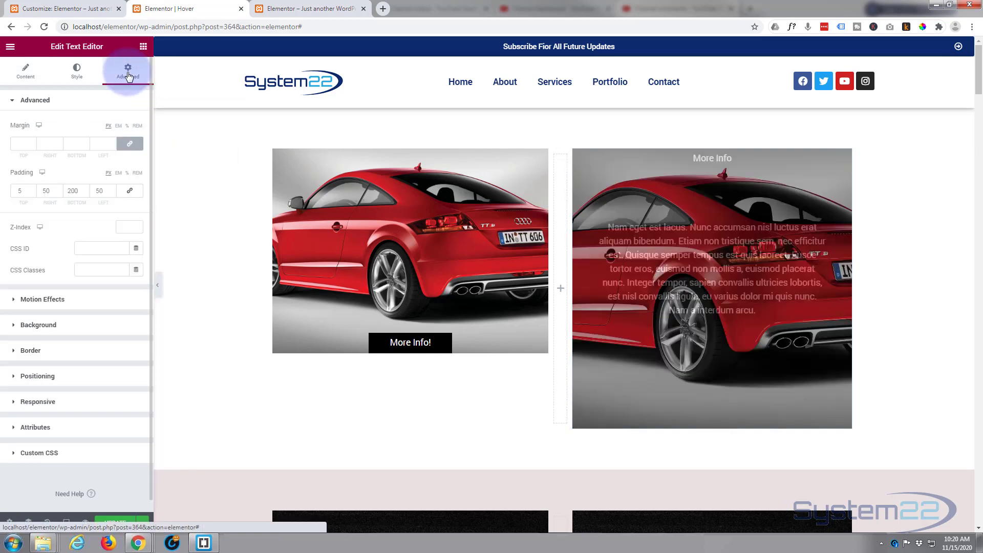
pyautogui.click(80, 270)
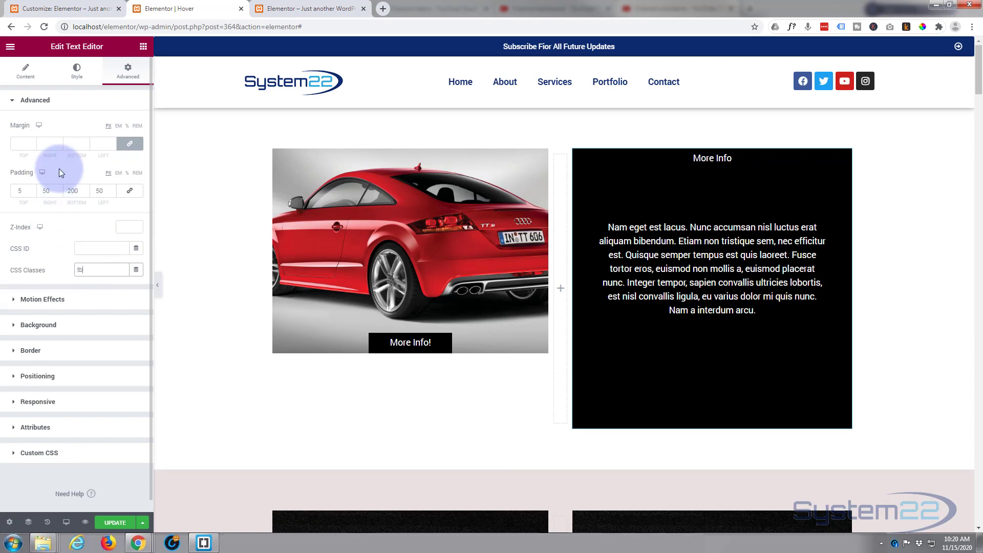
pyautogui.write('tbinfo')
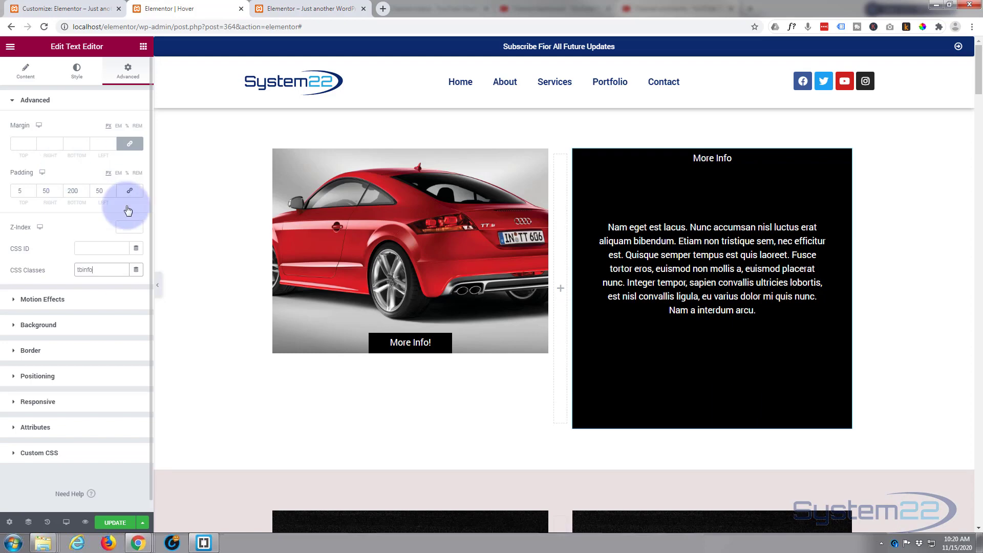
pyautogui.click(116, 523)
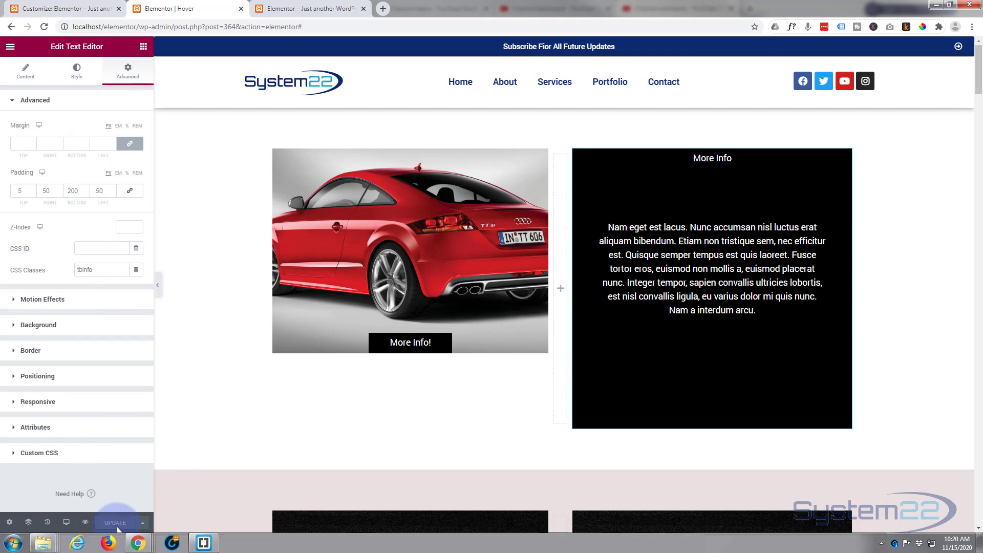
# Switch to the open WordPress Customizer, publish its pending Additional CSS change and close the Customizer
pyautogui.click(64, 9)
pyautogui.click(77, 101)
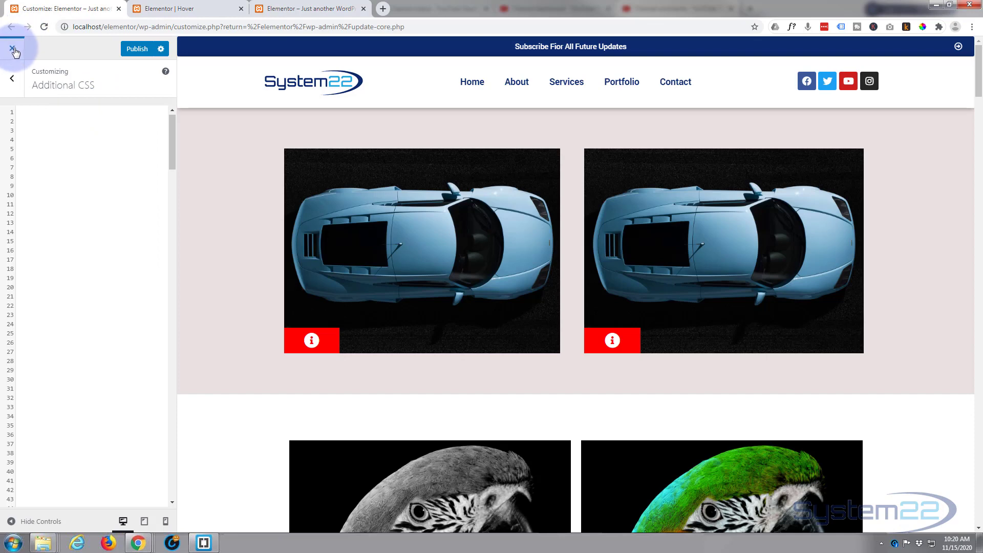
pyautogui.click(139, 49)
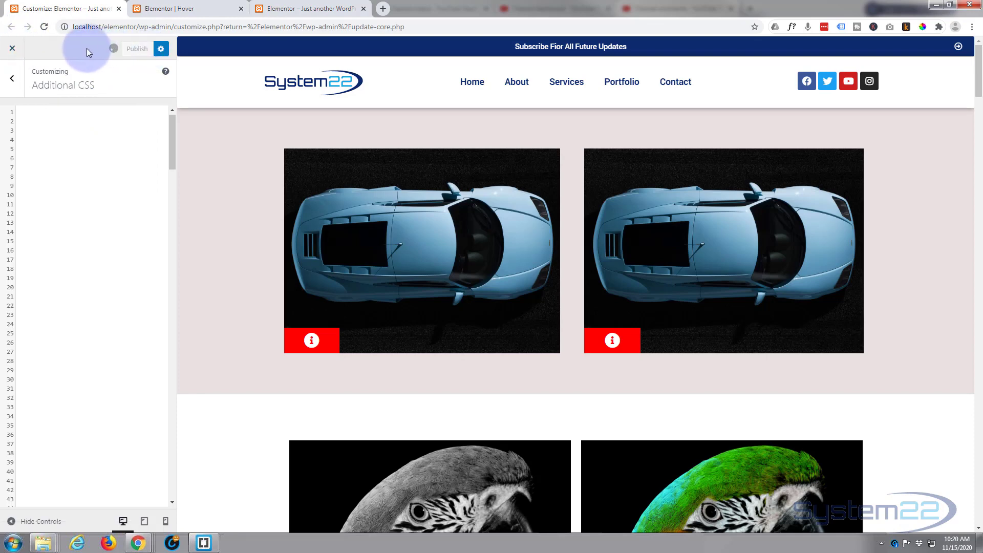
pyautogui.click(13, 50)
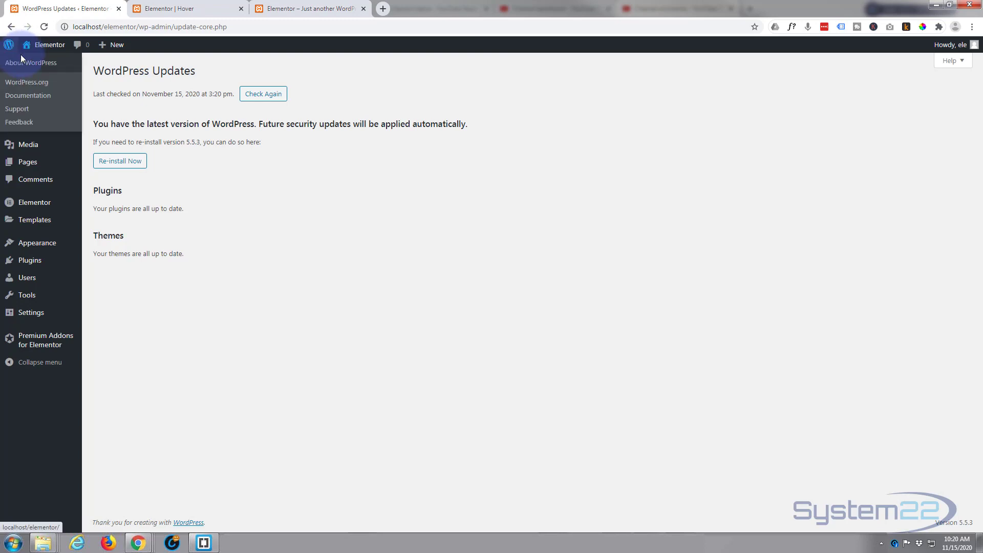
# Reopen the theme Customizer, check the homepage settings, and open Additional CSS with the cursor on line 1
pyautogui.moveTo(11, 302)
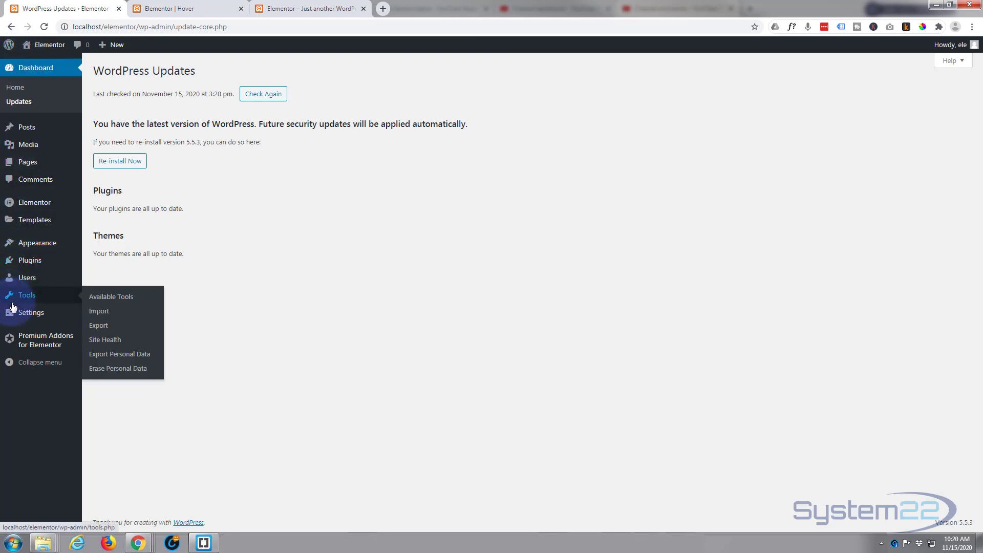
pyautogui.moveTo(28, 248)
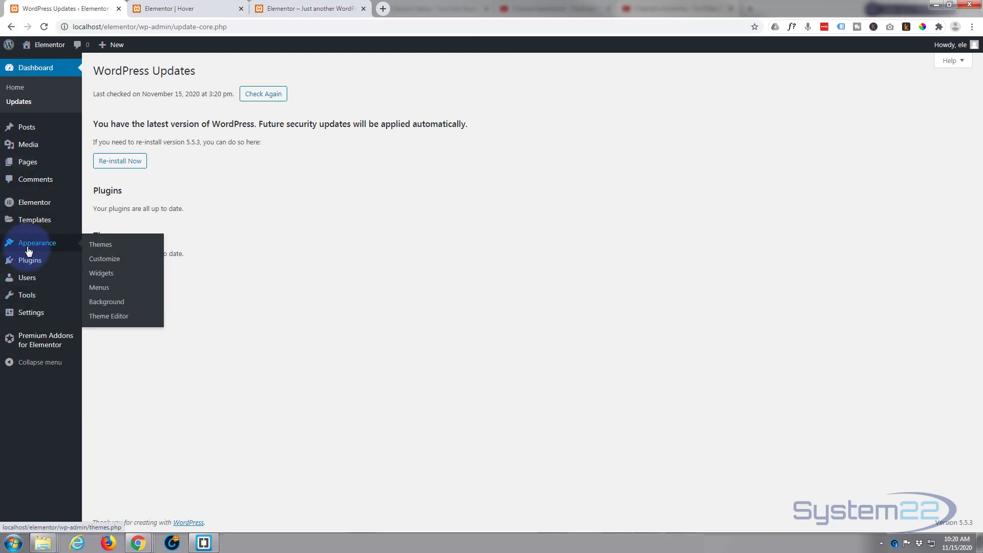
pyautogui.click(104, 259)
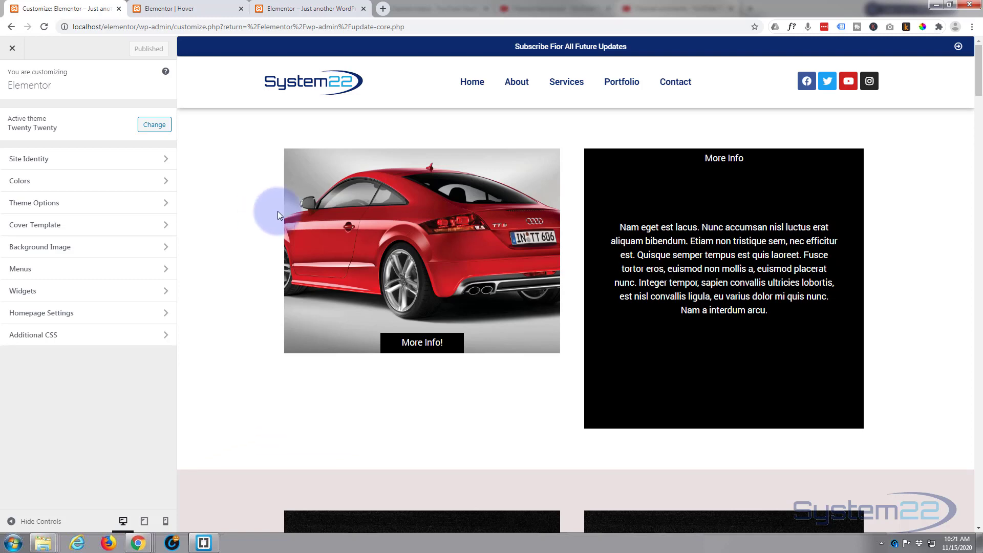
pyautogui.click(101, 318)
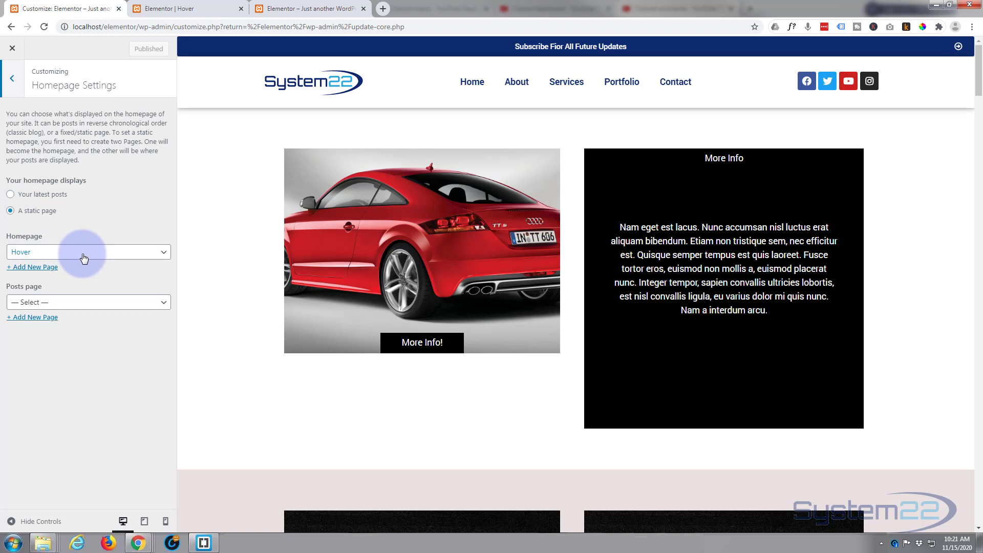
pyautogui.click(13, 79)
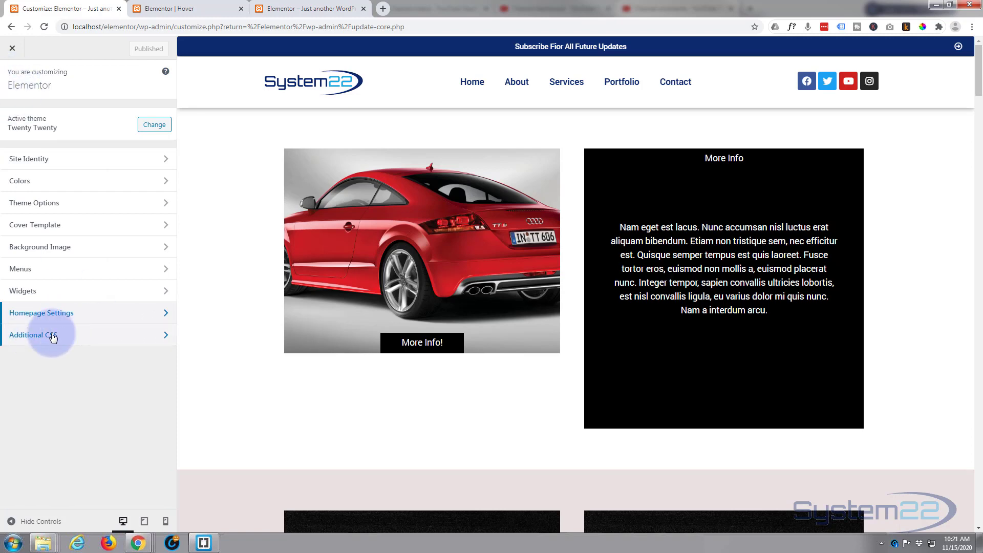
pyautogui.click(73, 335)
pyautogui.click(29, 111)
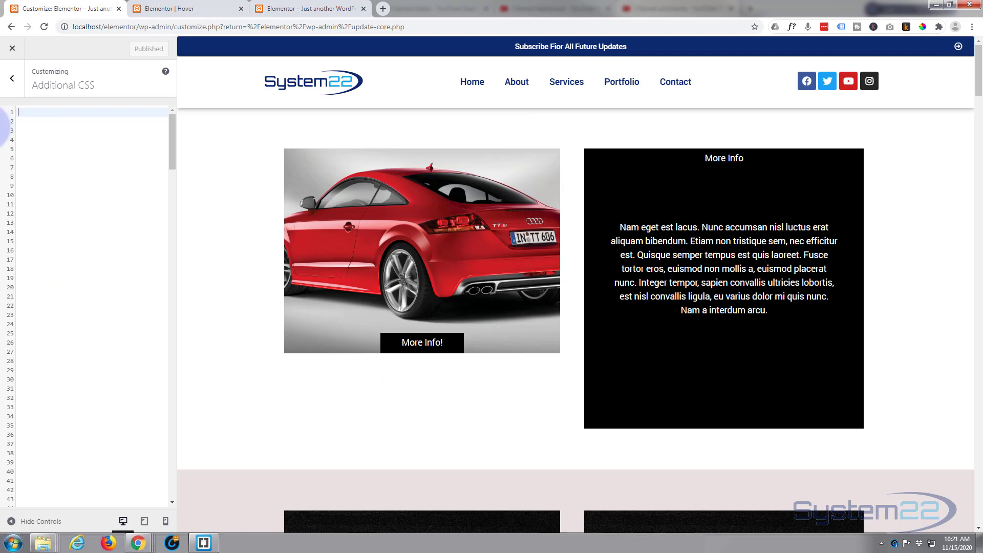
# Start the Additional CSS with a .tabp rule that sets height to 400px
pyautogui.write('.')
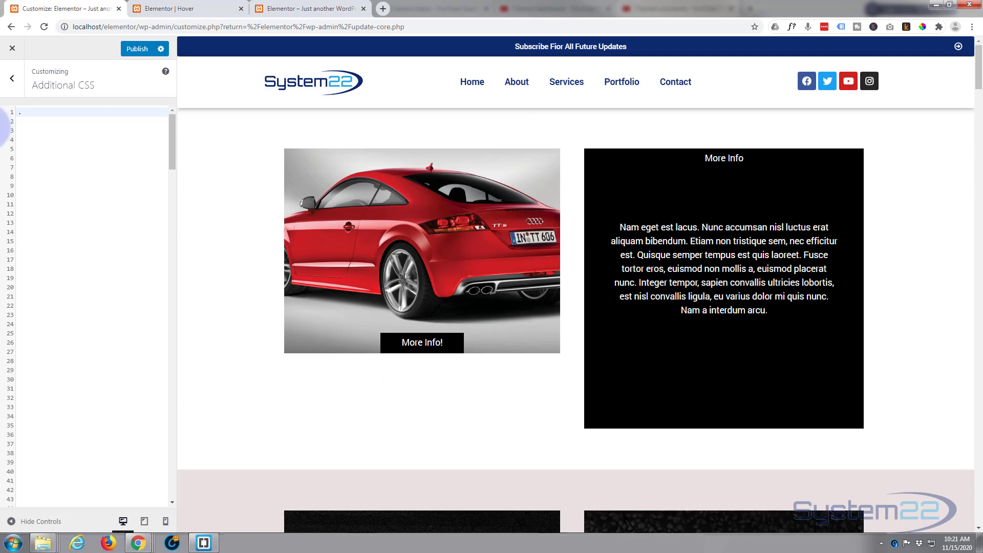
pyautogui.write('tabp {')
pyautogui.press('Return')
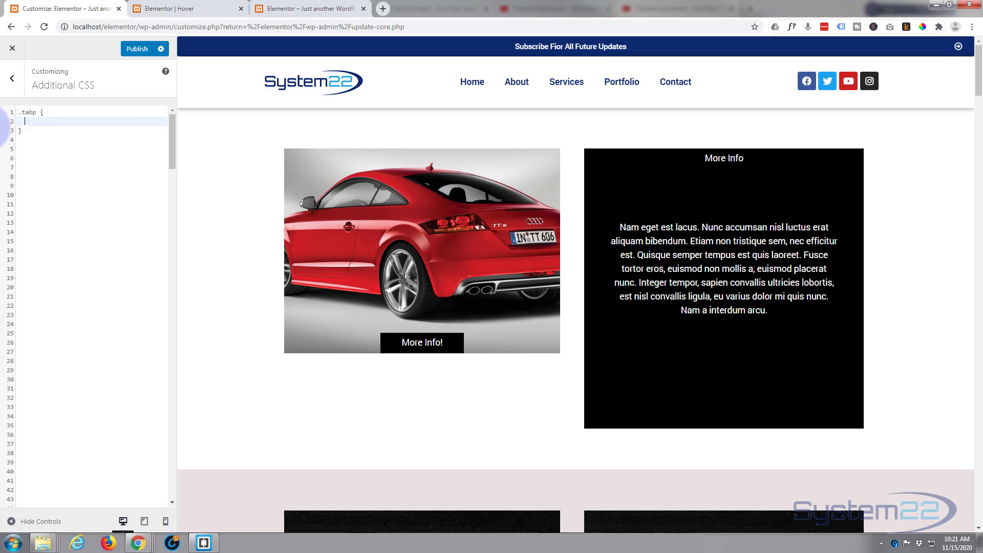
pyautogui.write('height')
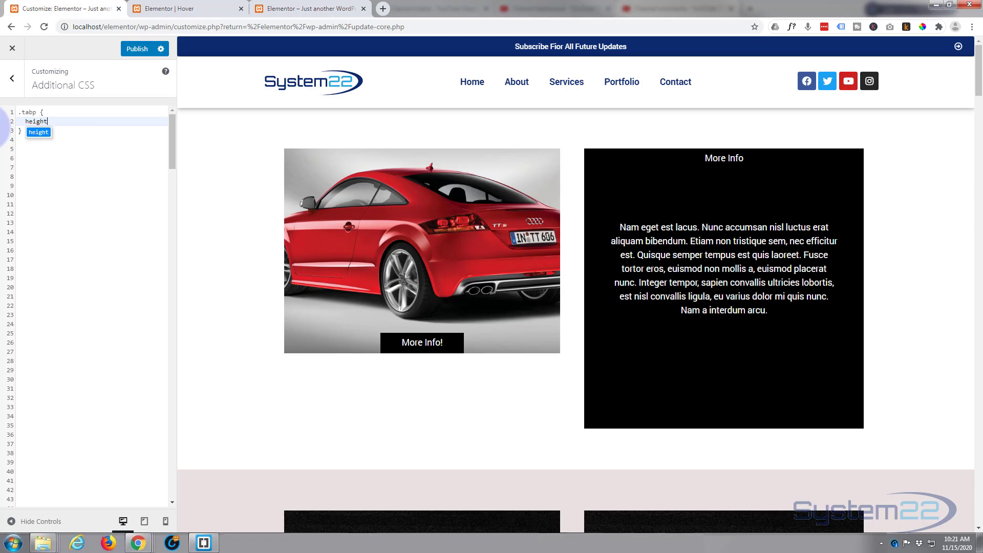
pyautogui.write(':400')
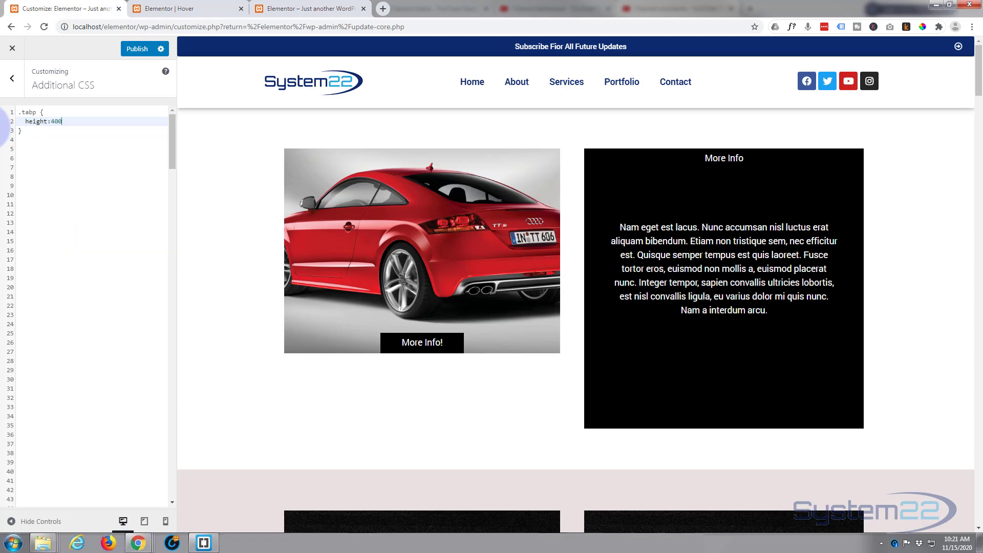
pyautogui.write('px;')
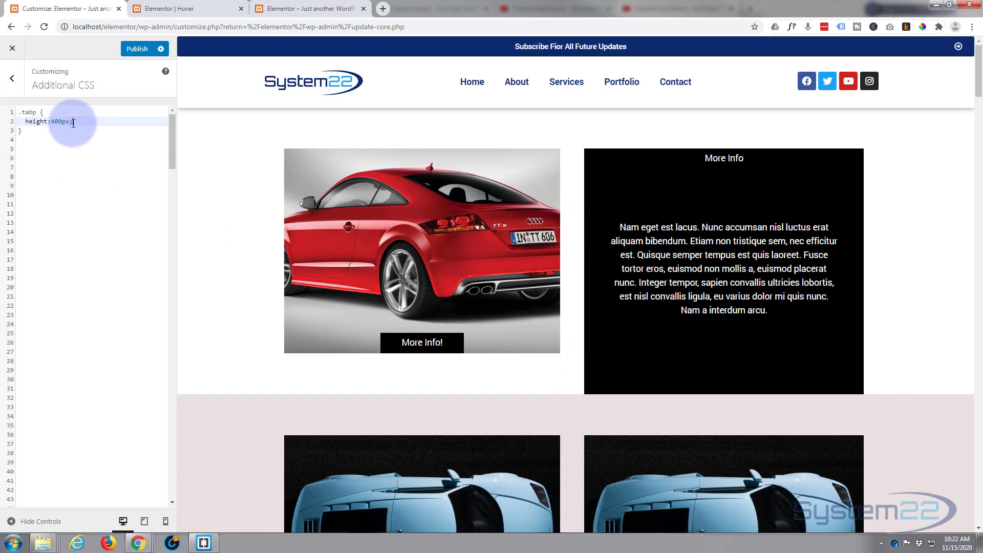
# Add overflow:hidden to the .tabp rule beneath its height declaration
pyautogui.press('Return')
pyautogui.write('overf')
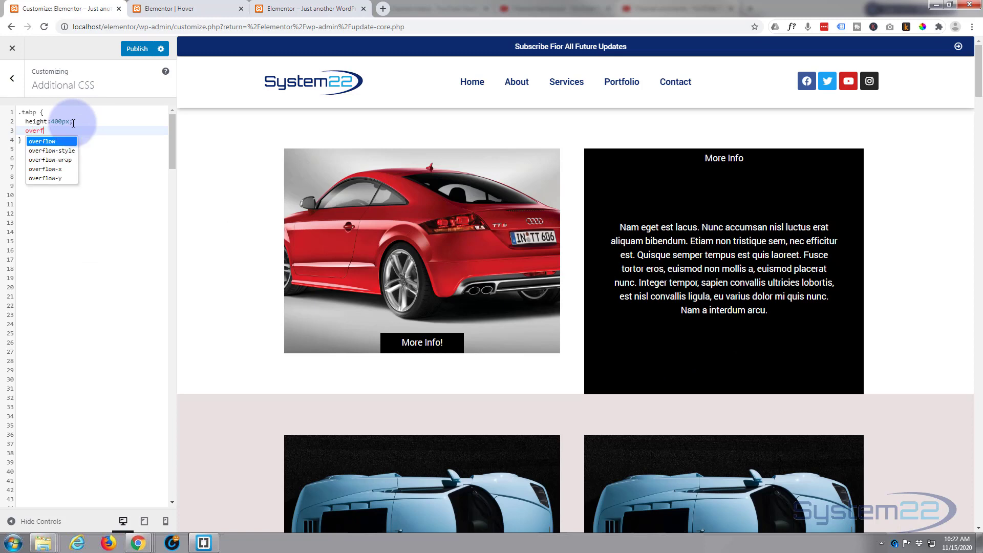
pyautogui.write('low:')
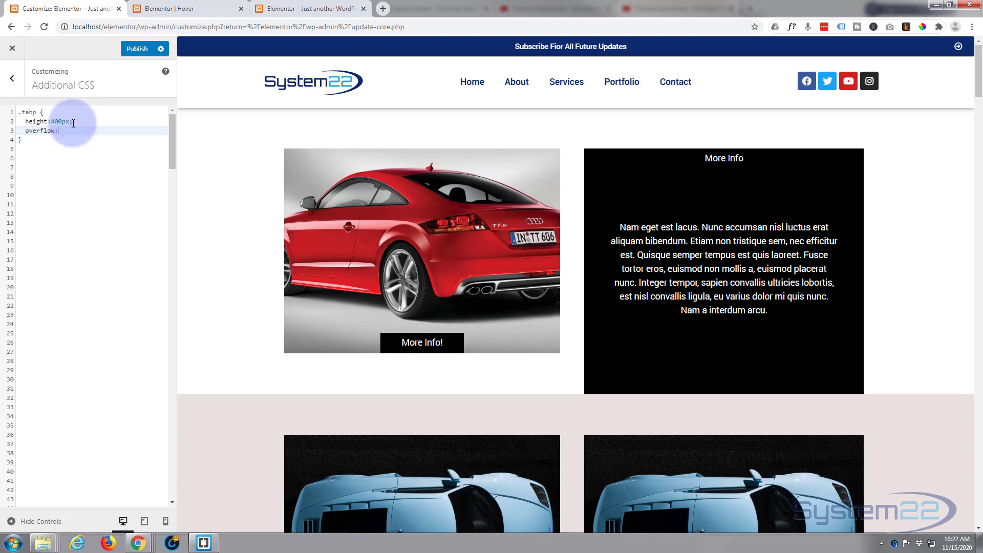
pyautogui.write('hidden;')
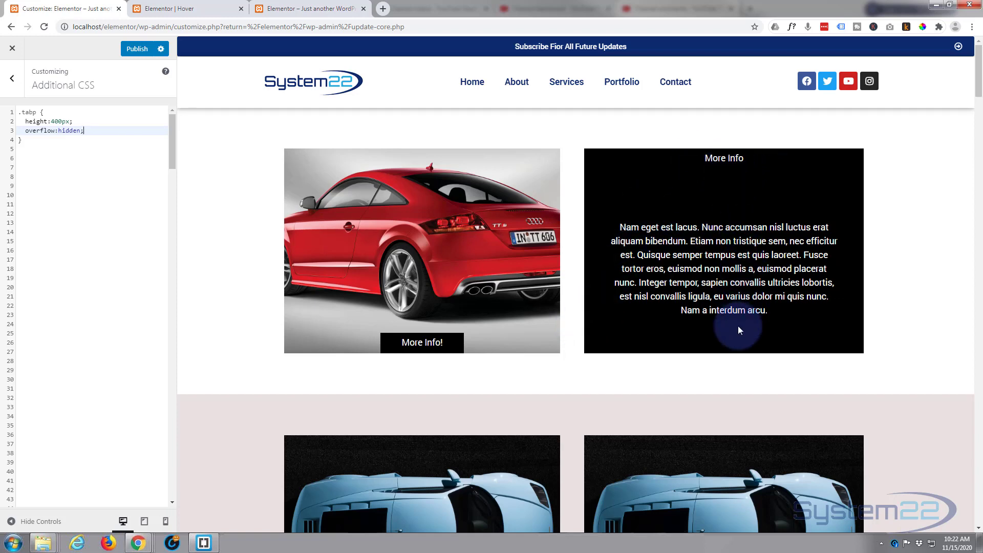
# Add an empty .tbinfo rule below the .tabp rule, separated by one blank line
pyautogui.moveTo(456, 343)
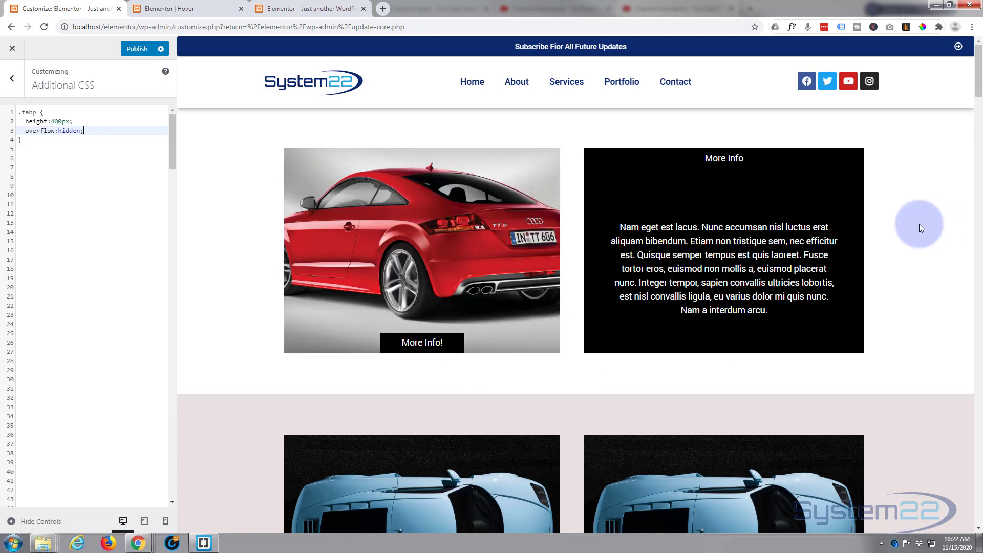
pyautogui.click(28, 140)
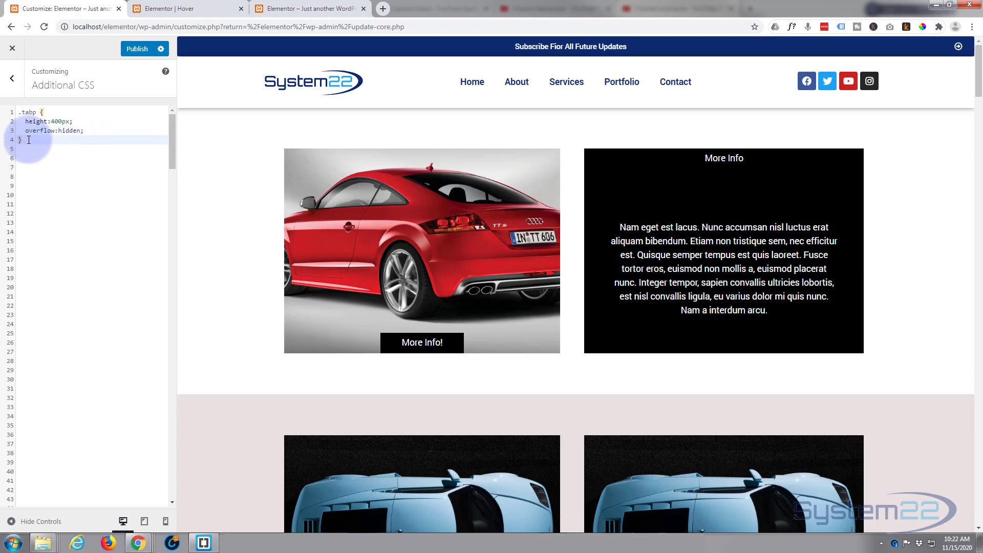
pyautogui.press('Return')
pyautogui.press('Return')
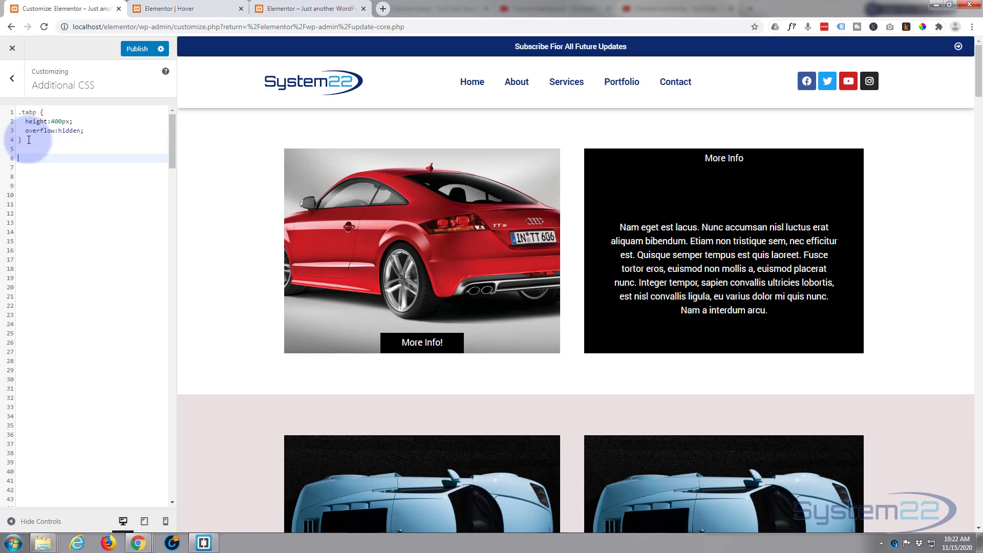
pyautogui.write('.')
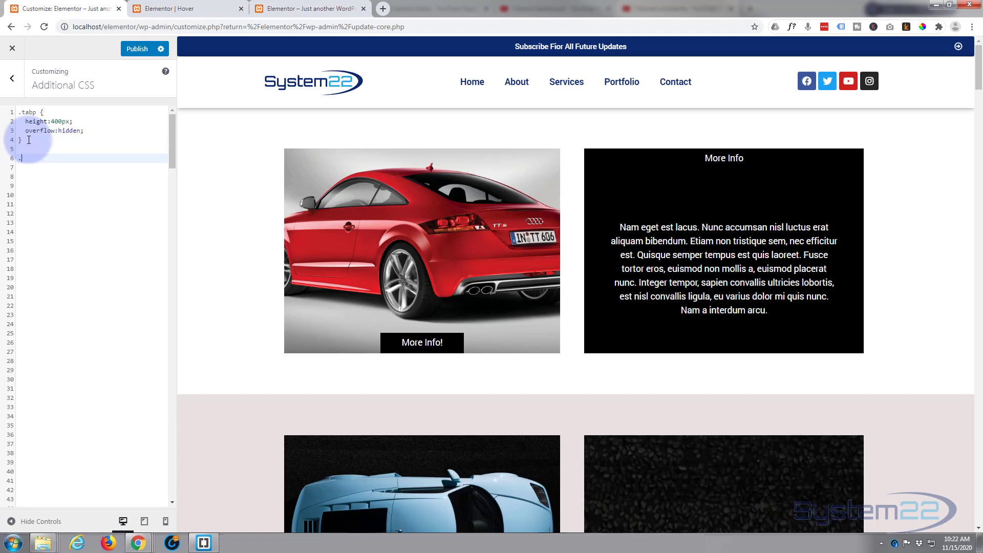
pyautogui.write('tbinfo {')
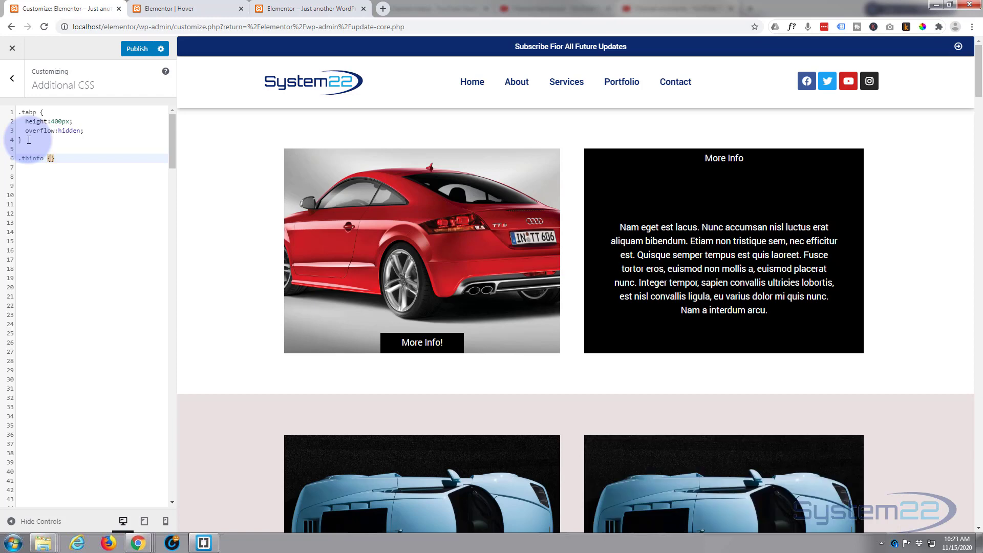
pyautogui.press('Return')
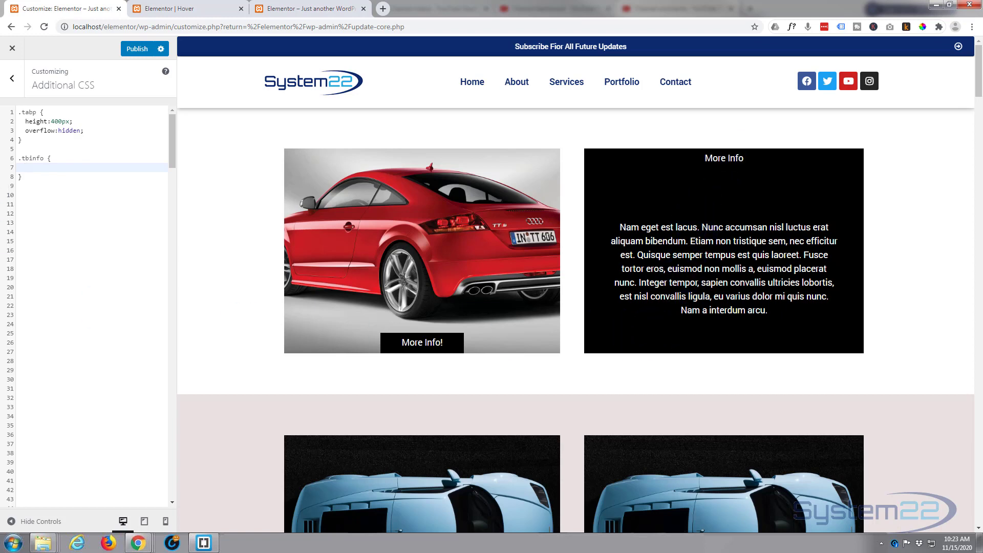
# Give the .tbinfo rule a margin-top of 350px and adjust it to 360px
pyautogui.write('mar')
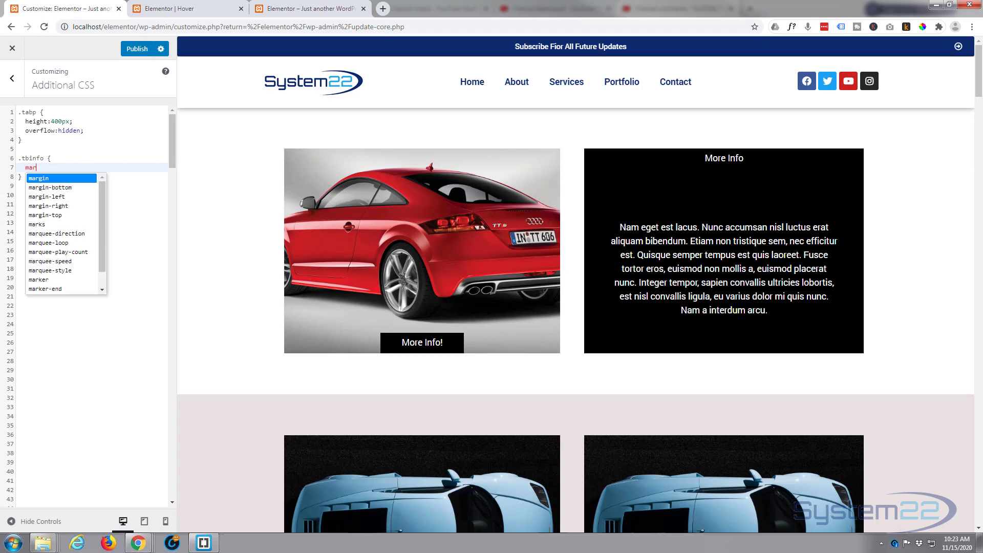
pyautogui.write('gin-top')
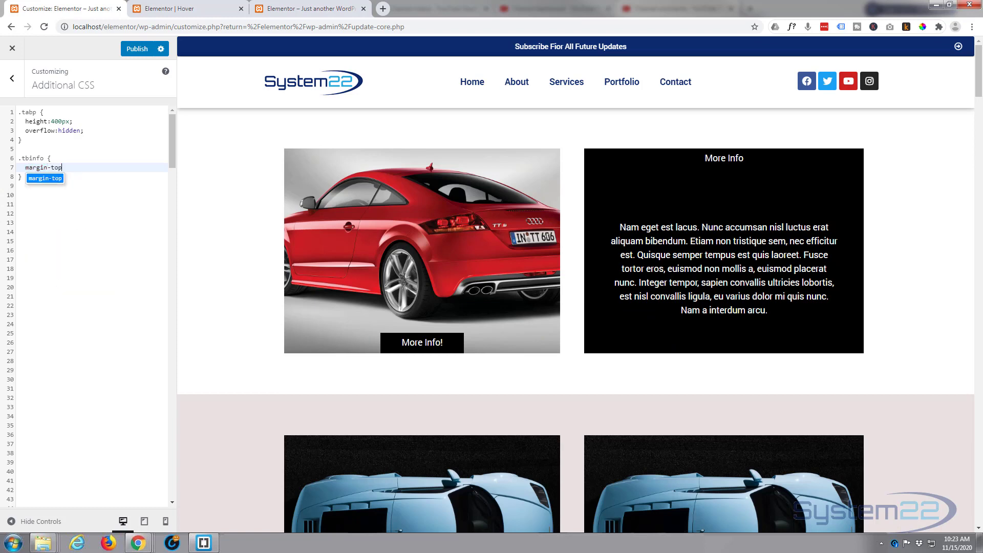
pyautogui.write(':')
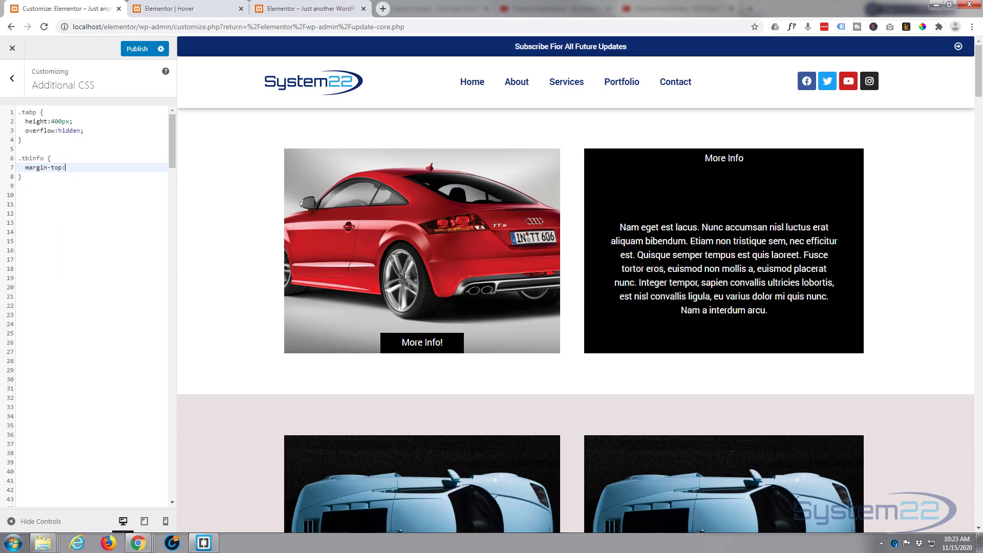
pyautogui.write('350px')
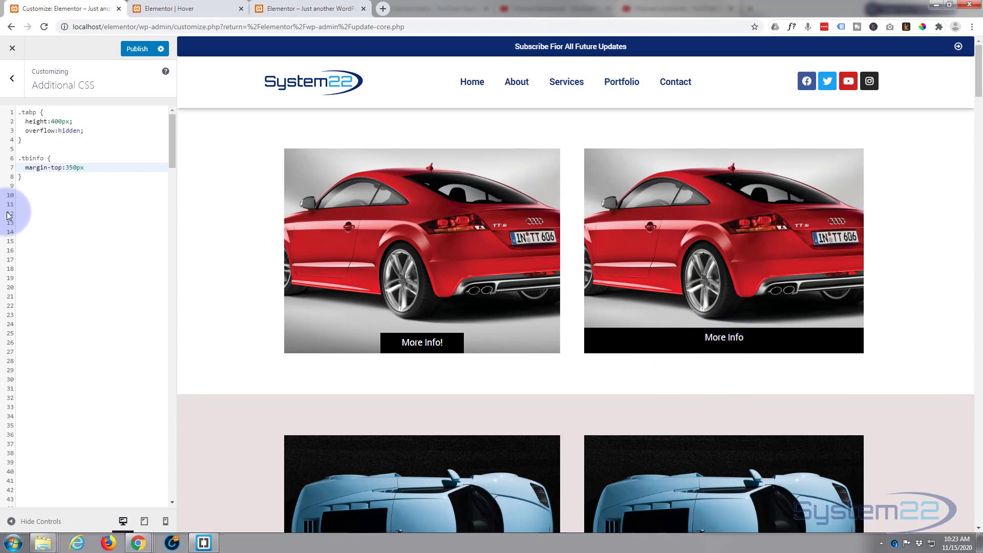
pyautogui.moveTo(69, 167); pyautogui.dragTo(73, 168)
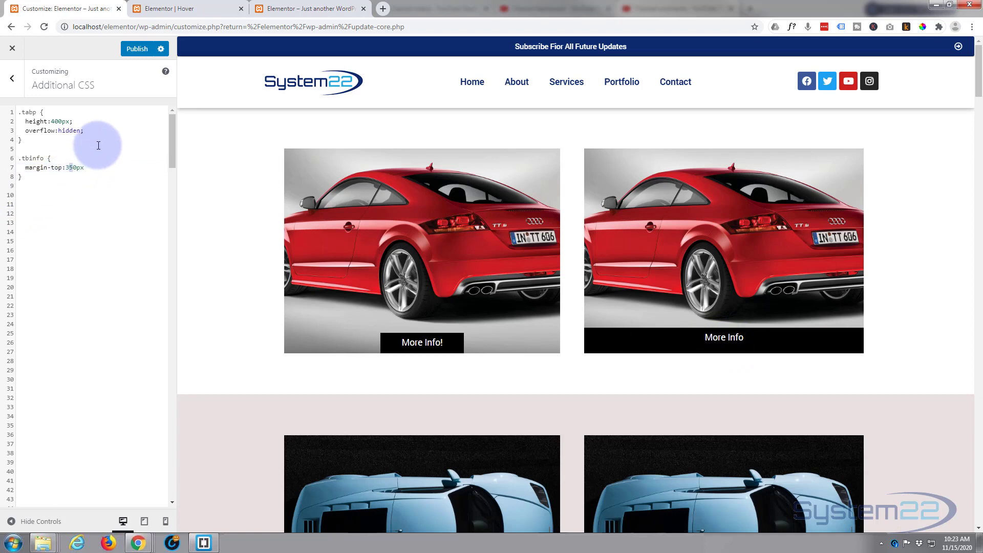
pyautogui.write('6')
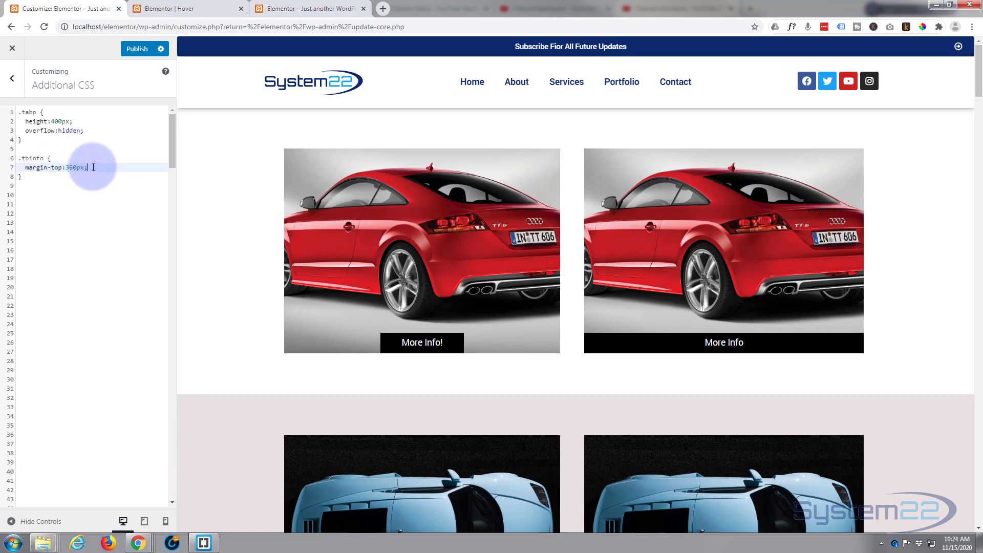
# Add a margin-left of 30% to the .tbinfo rule under its margin-top declaration
pyautogui.press('Return')
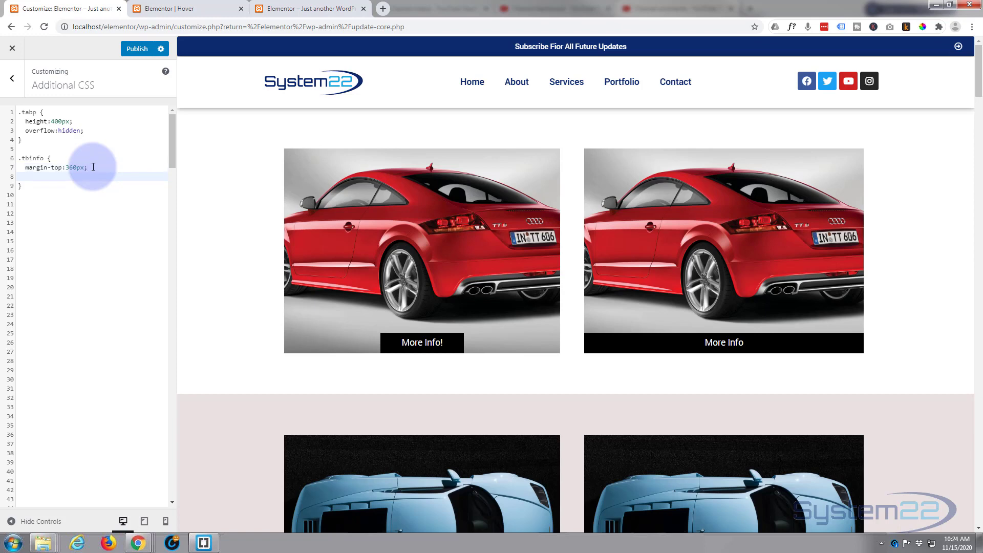
pyautogui.write('margin')
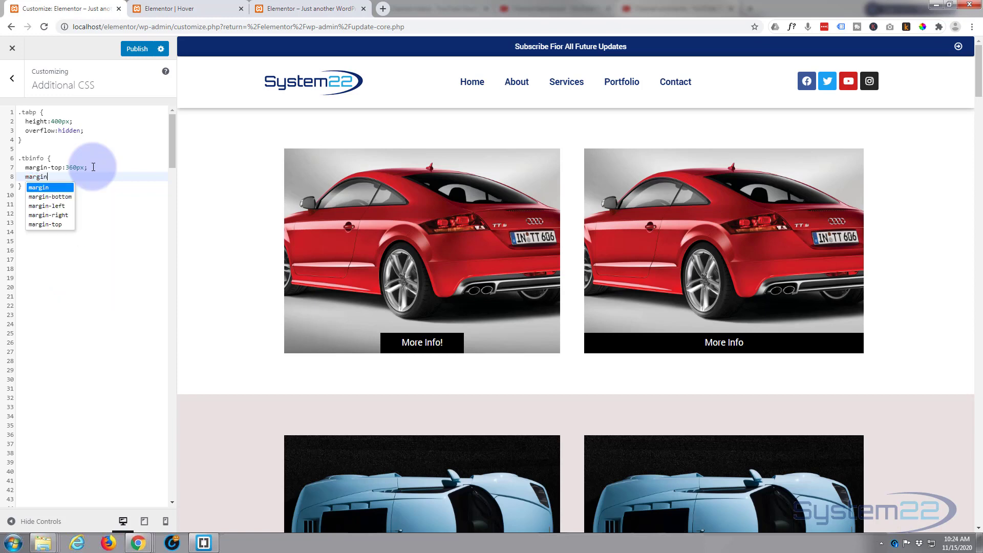
pyautogui.write('-left')
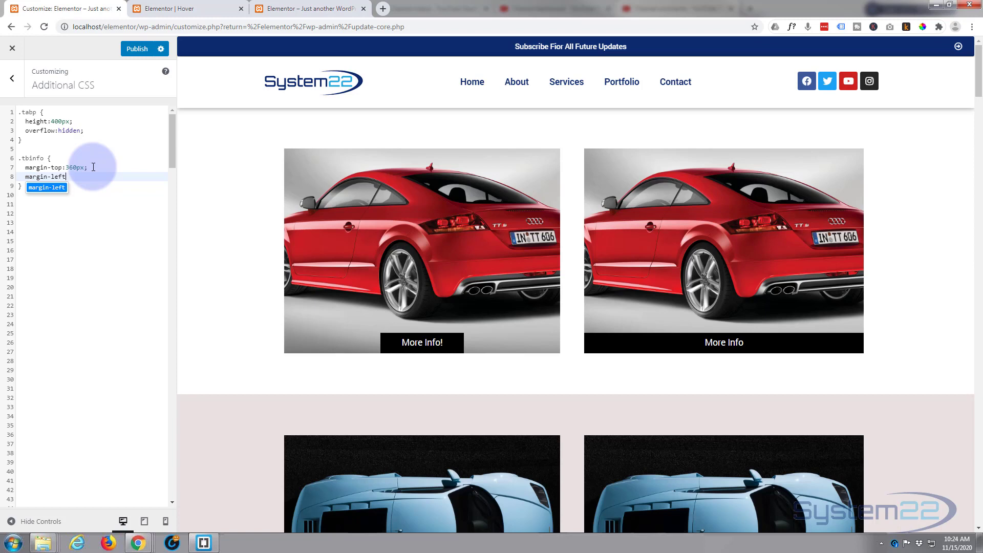
pyautogui.write(':')
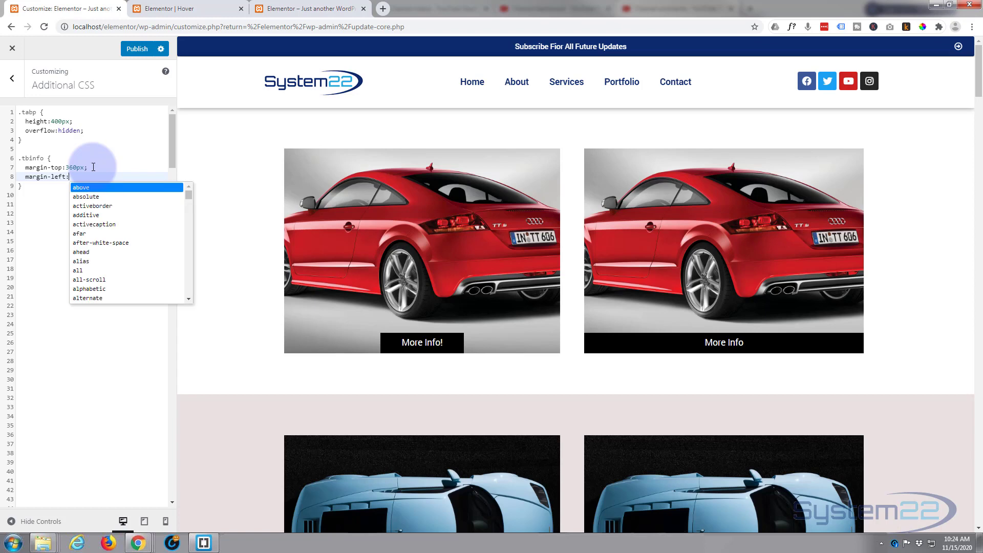
pyautogui.write('30%')
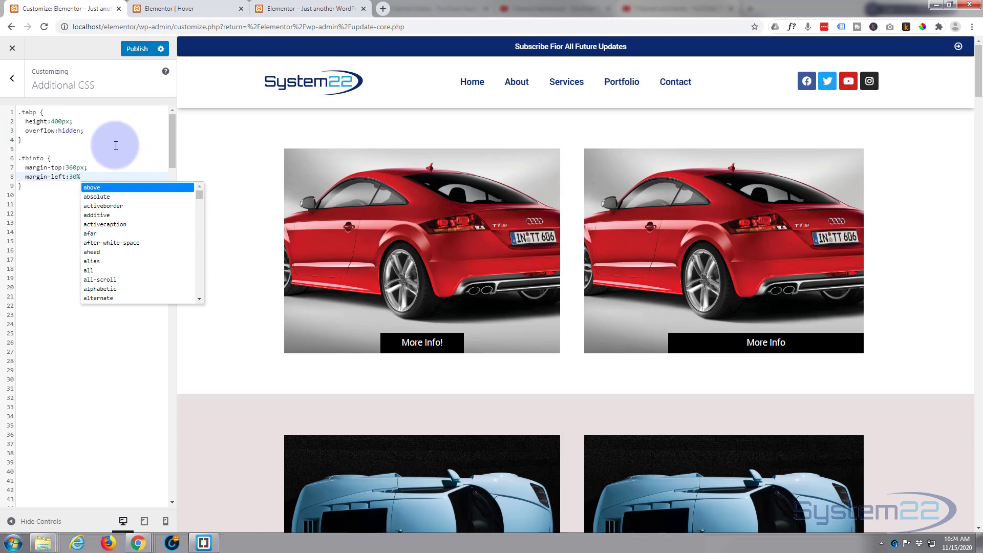
pyautogui.write(';')
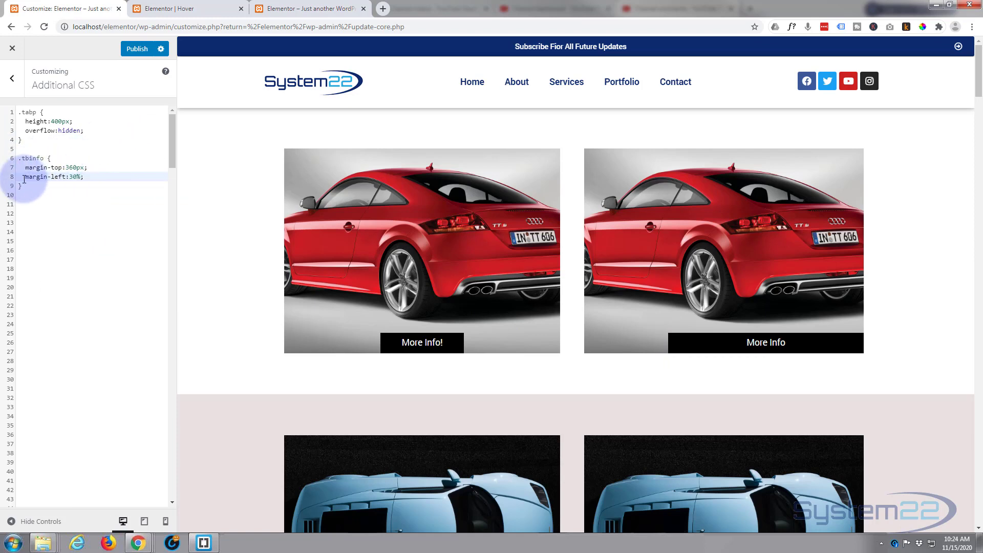
# Duplicate the margin-left declaration on a new line and change the copy to margin-right:30%
pyautogui.moveTo(24, 177); pyautogui.dragTo(101, 179)
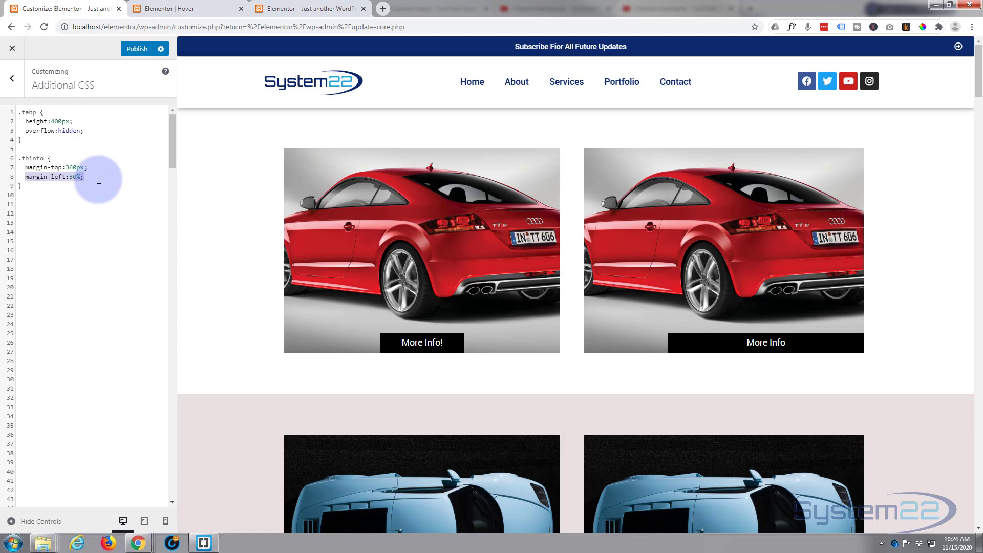
pyautogui.click(99, 179)
pyautogui.press('Return')
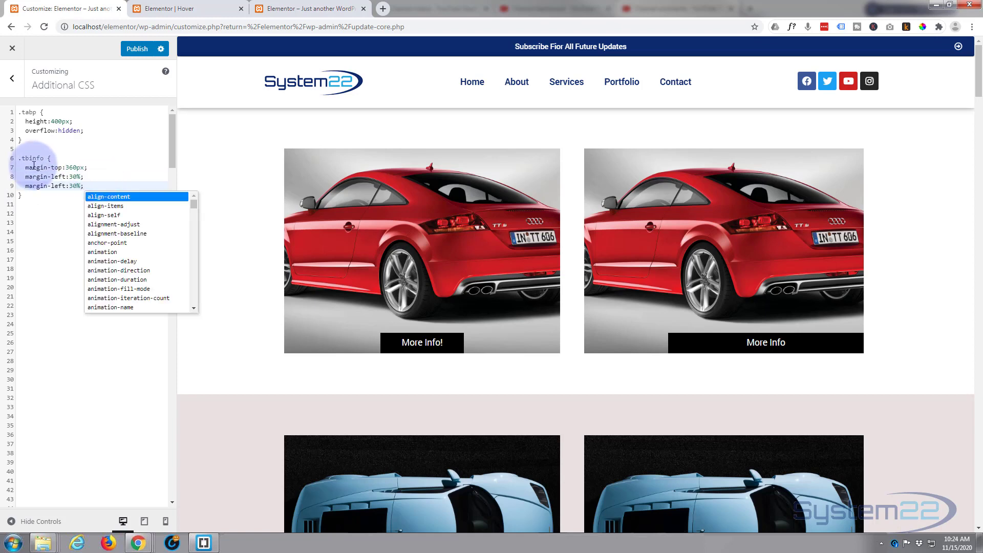
pyautogui.moveTo(51, 186); pyautogui.dragTo(62, 187)
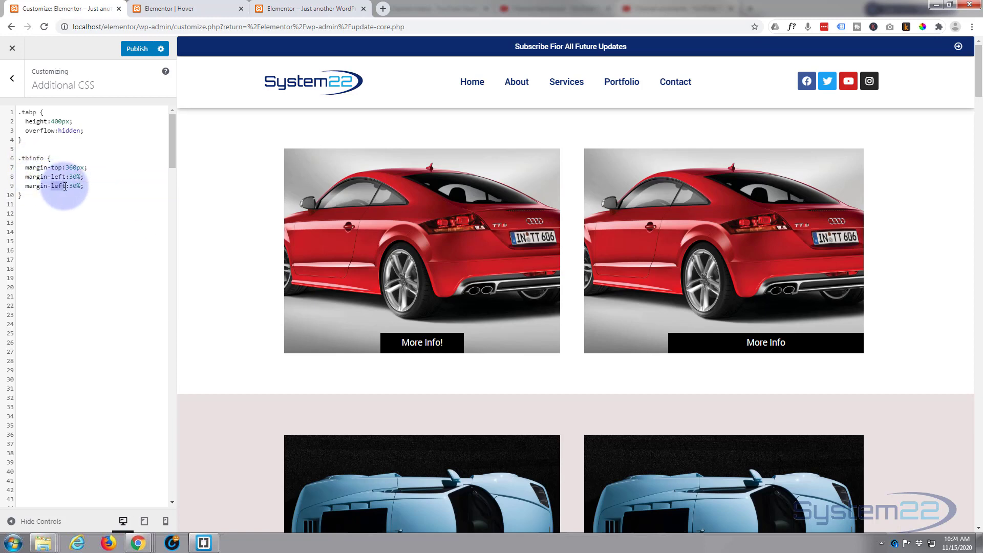
pyautogui.write('righ')
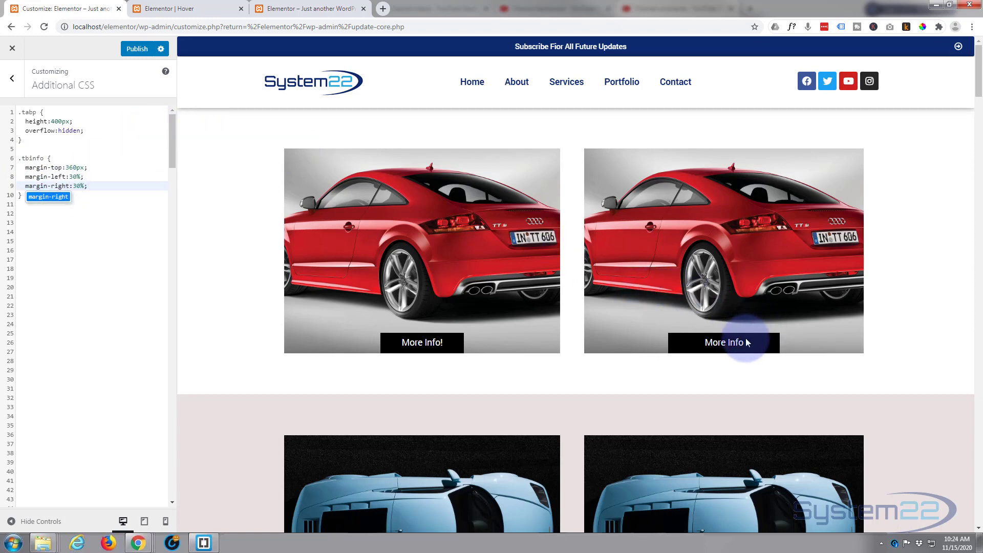
# Set both the margin-left and margin-right of the .tbinfo rule to 35%
pyautogui.moveTo(429, 339)
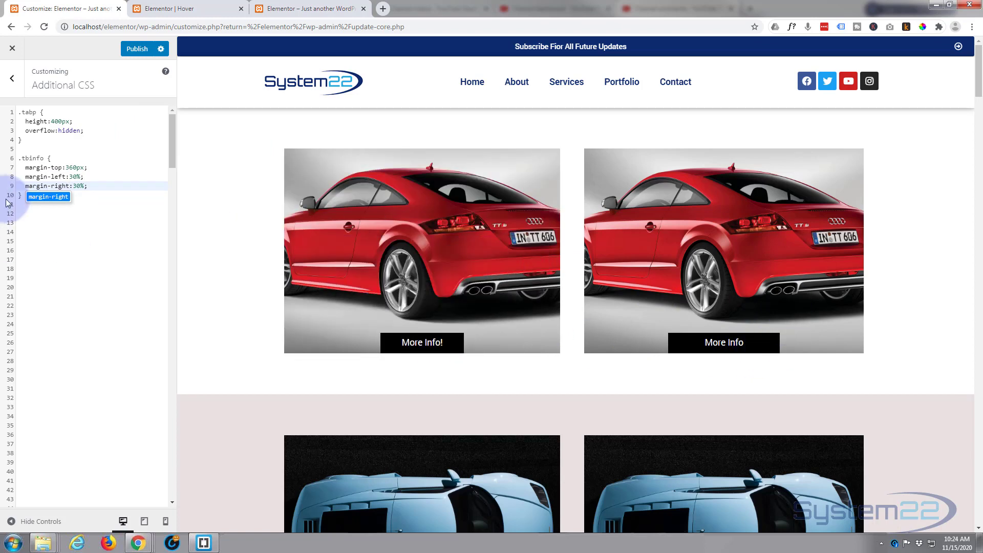
pyautogui.click(73, 177)
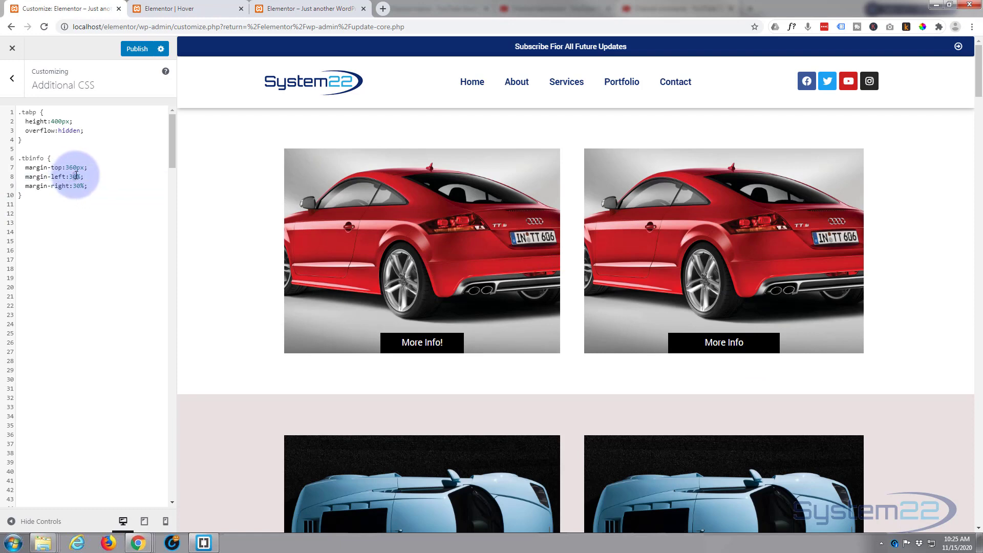
pyautogui.press('BackSpace')
pyautogui.write('5')
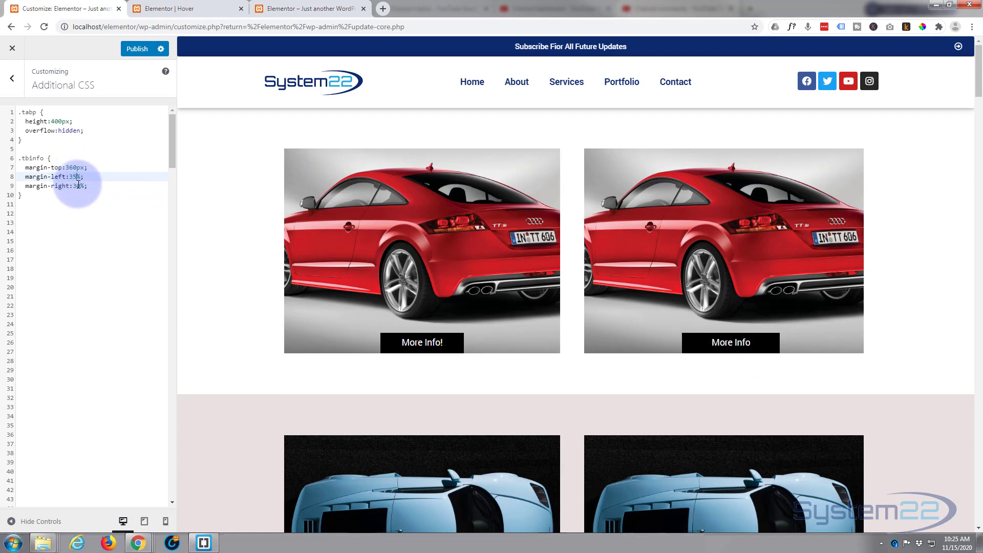
pyautogui.click(79, 185)
pyautogui.press('BackSpace')
pyautogui.write('5')
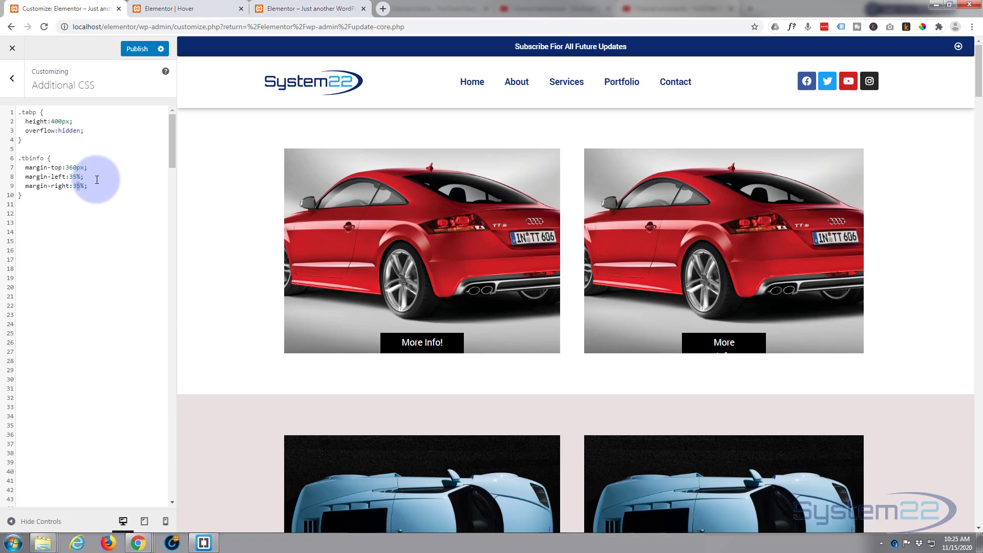
# Set both the margin-right and margin-left of the .tbinfo rule to 33%
pyautogui.write('3')
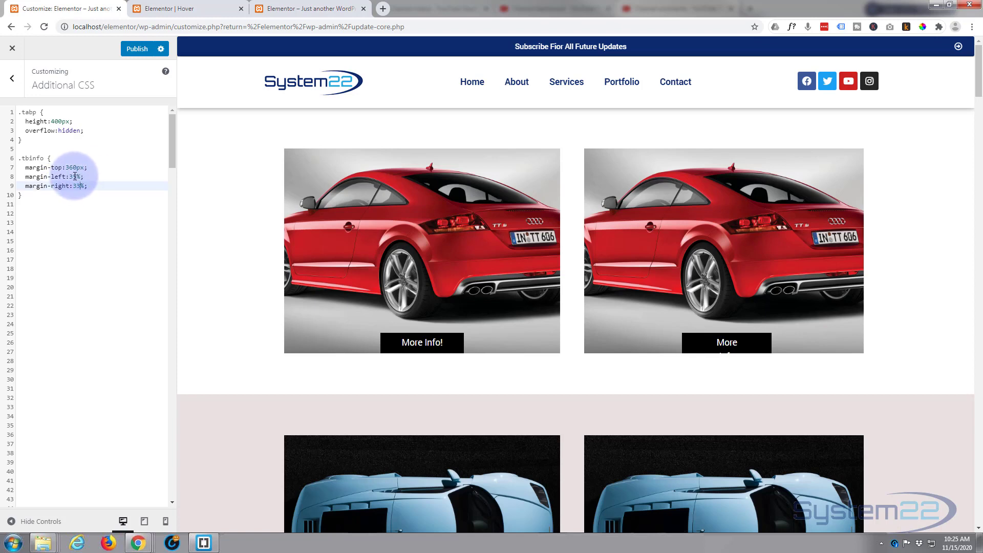
pyautogui.click(74, 177)
pyautogui.press('Delete')
pyautogui.write('3')
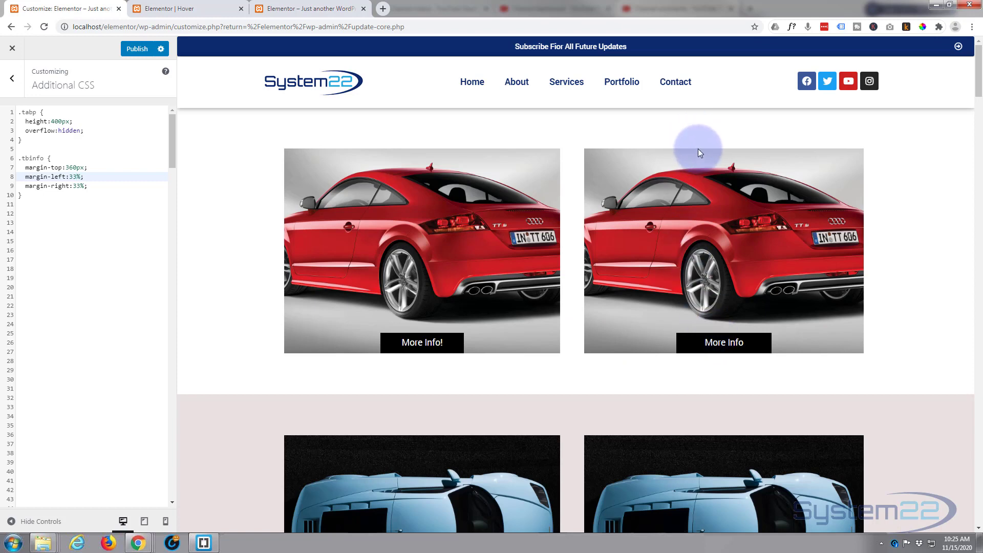
# Copy the .tbinfo selector below its rule and turn the copy into a new empty .tbinfo:hover rule
pyautogui.click(32, 196)
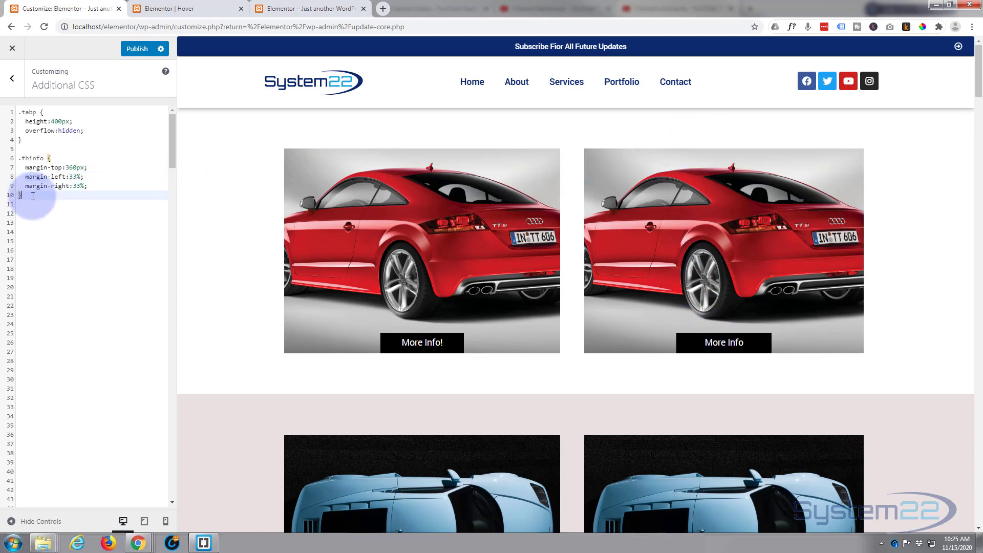
pyautogui.moveTo(18, 158); pyautogui.dragTo(44, 159)
pyautogui.hotkey('ctrl', 'c')
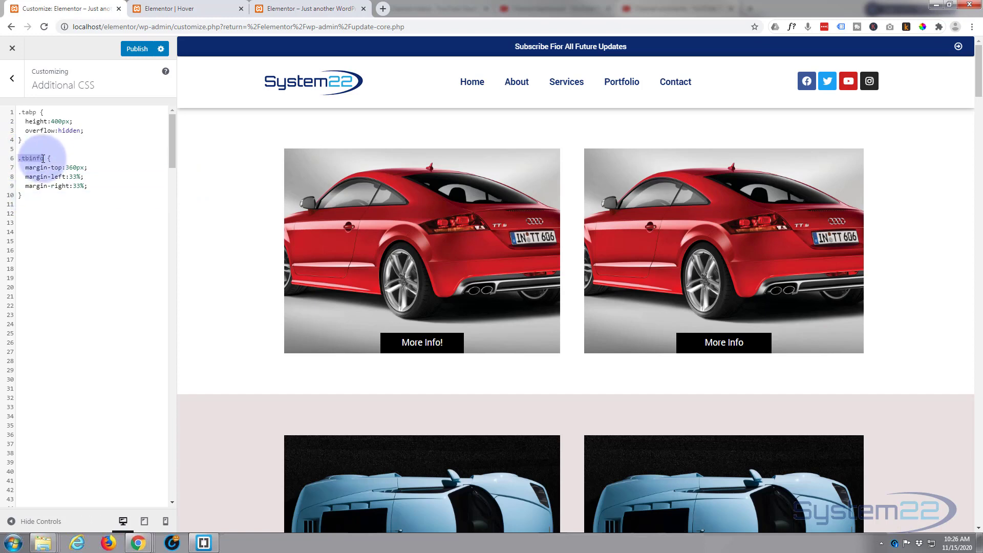
pyautogui.click(25, 197)
pyautogui.press('Return')
pyautogui.press('Return')
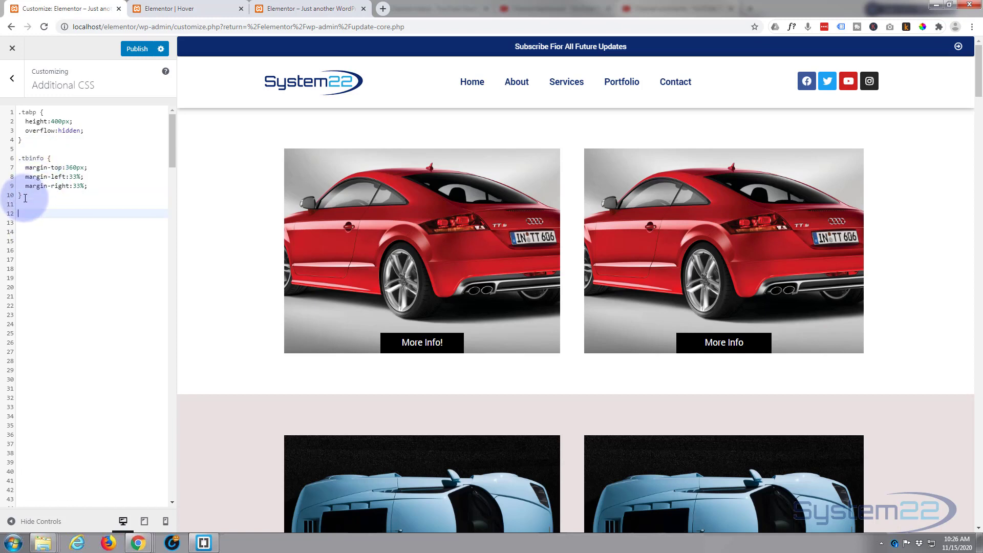
pyautogui.hotkey('ctrl', 'v')
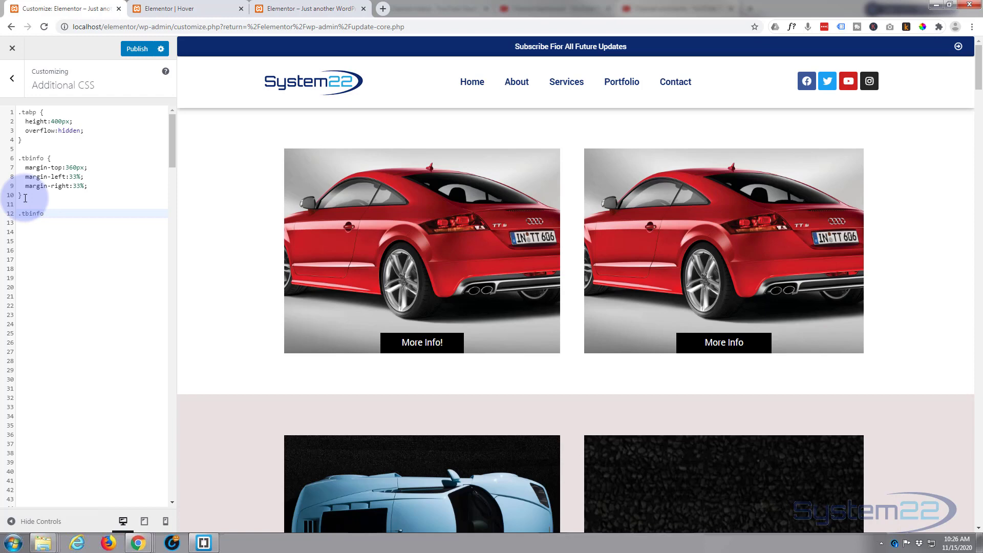
pyautogui.write(':')
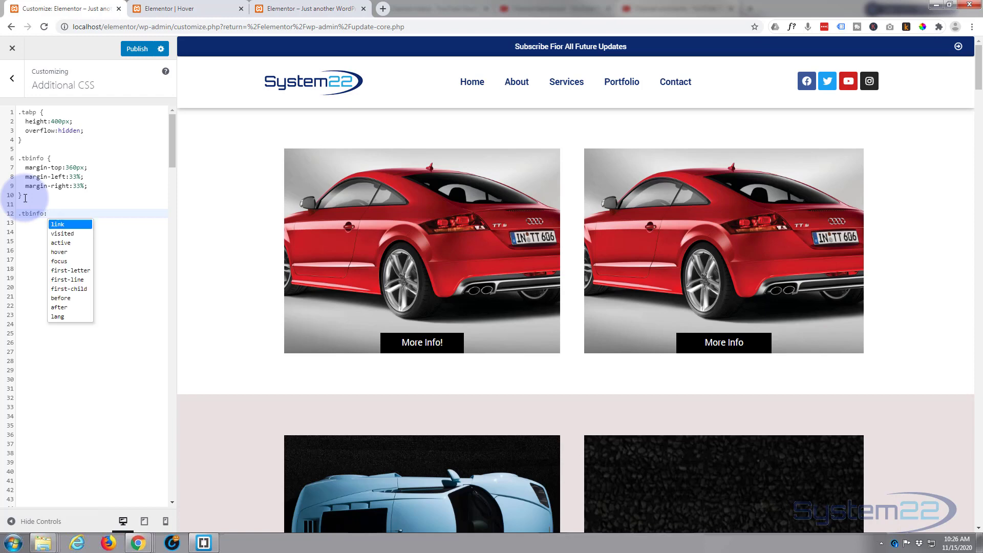
pyautogui.write('hover ')
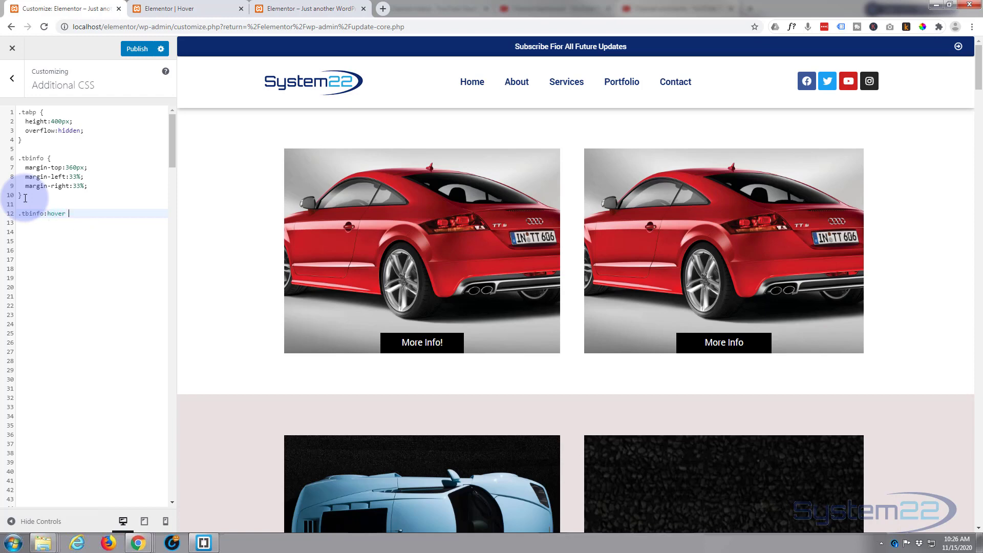
pyautogui.write('{')
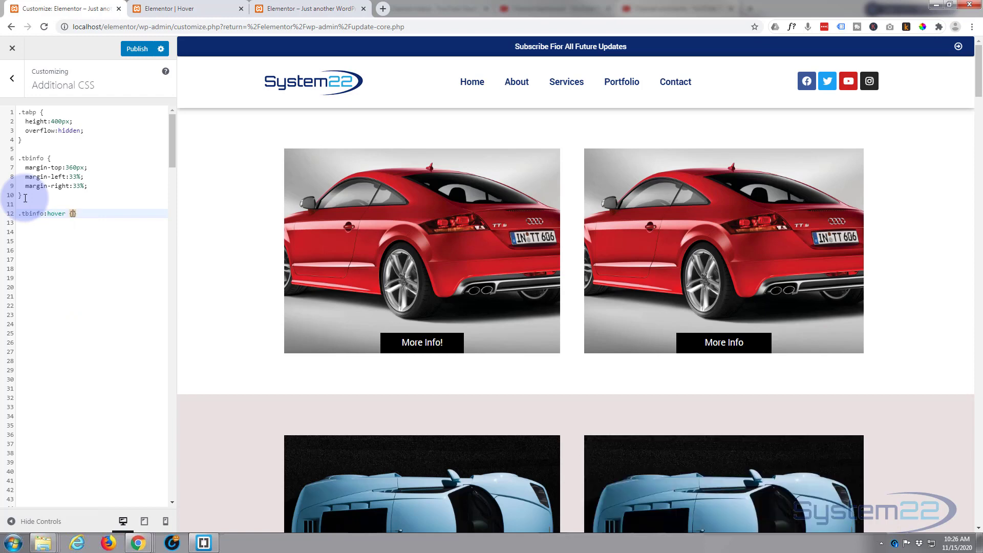
pyautogui.press('Return')
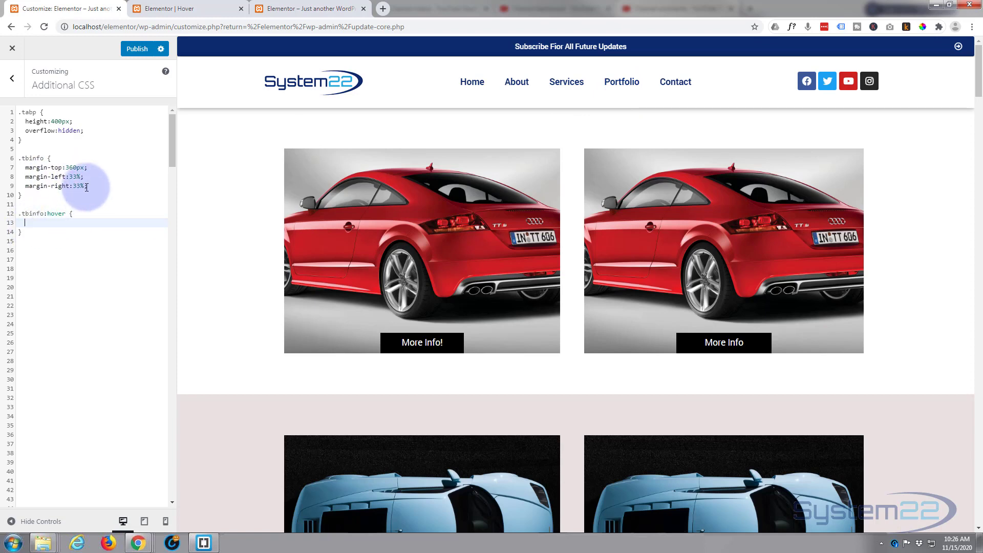
# Add margin:0; to the .tbinfo:hover rule and test the hover overlay on the second car image's More Info tab
pyautogui.write('margin')
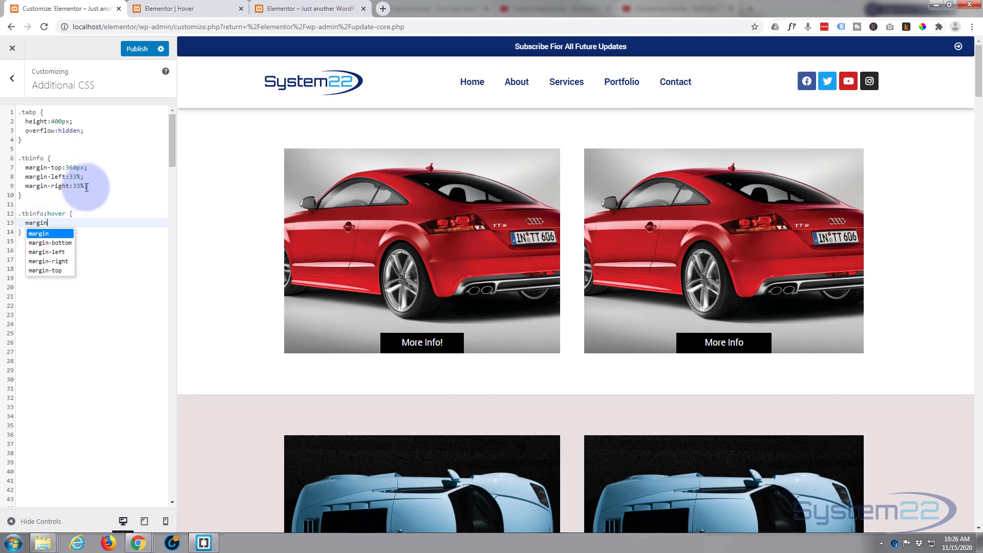
pyautogui.write(':0;')
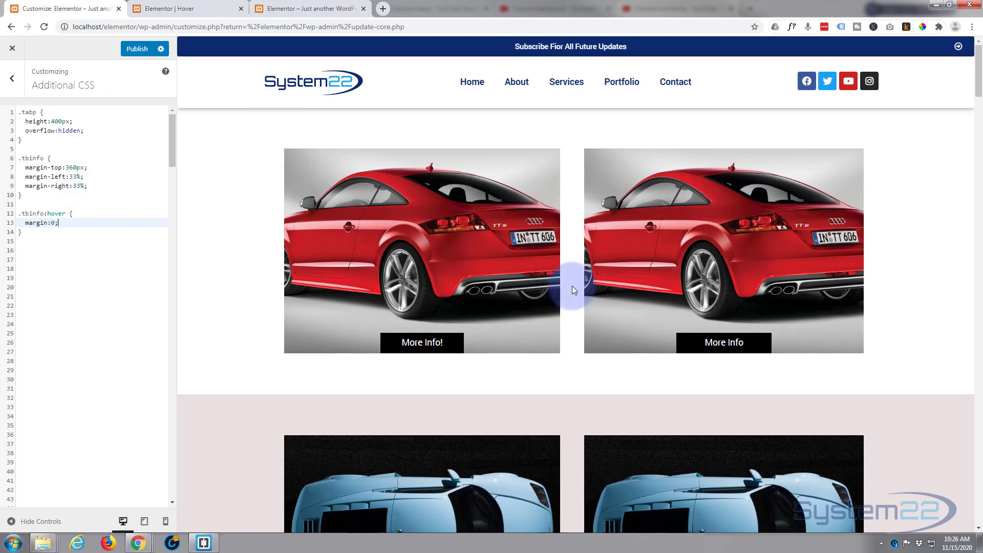
pyautogui.moveTo(708, 342)
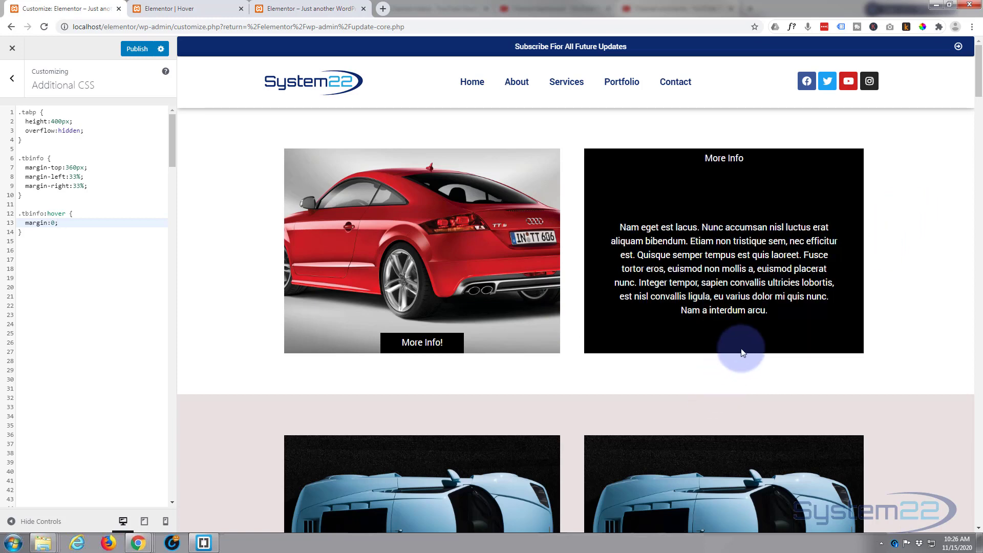
pyautogui.moveTo(758, 338)
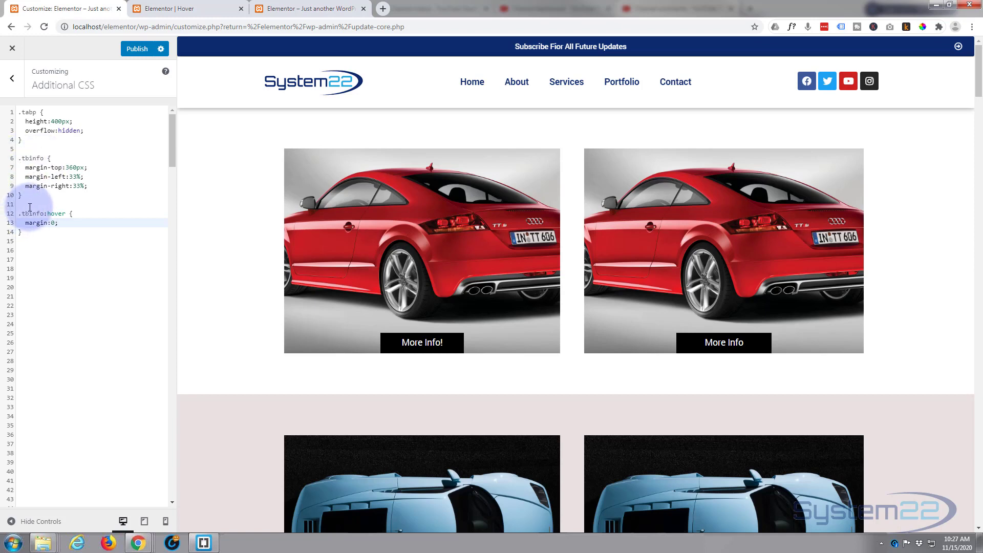
# Add transition-duration:0.3s; to the .tbinfo rule under its margin-right declaration
pyautogui.click(88, 187)
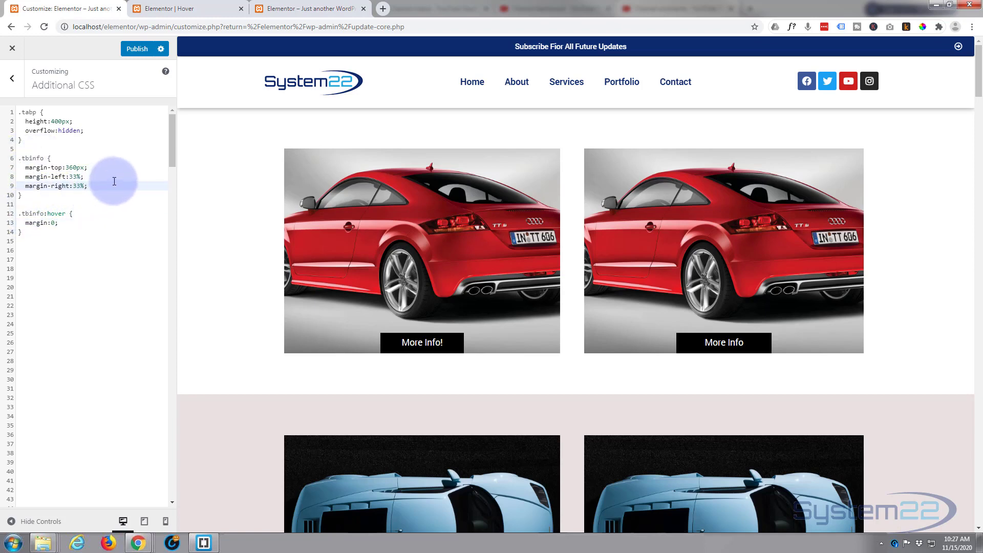
pyautogui.press('Return')
pyautogui.write('tr')
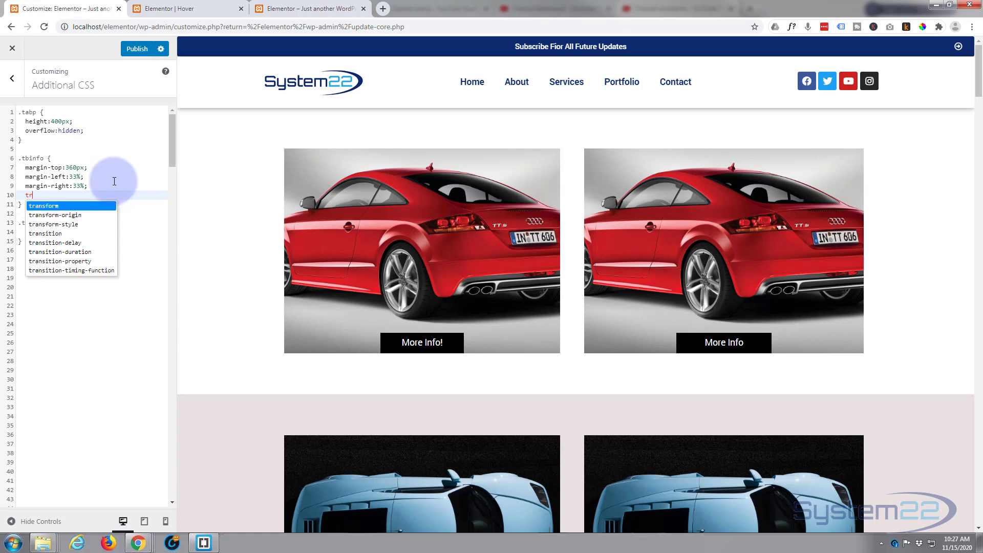
pyautogui.write('ansition')
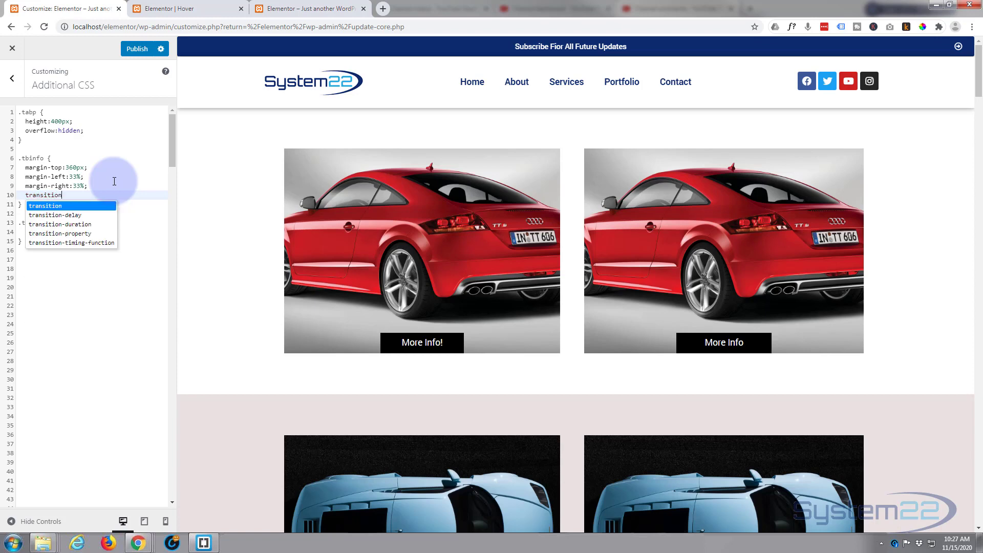
pyautogui.write('-dura')
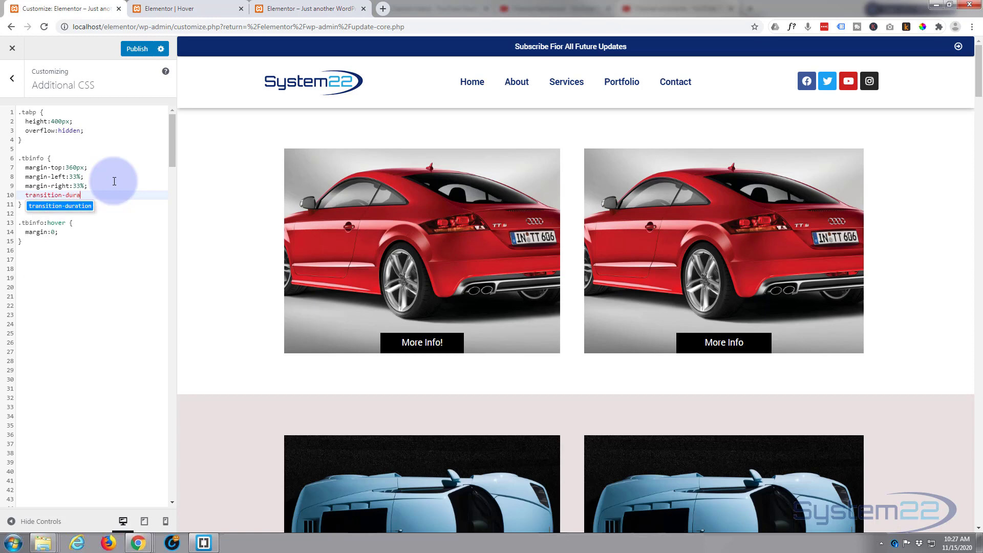
pyautogui.write('tion:')
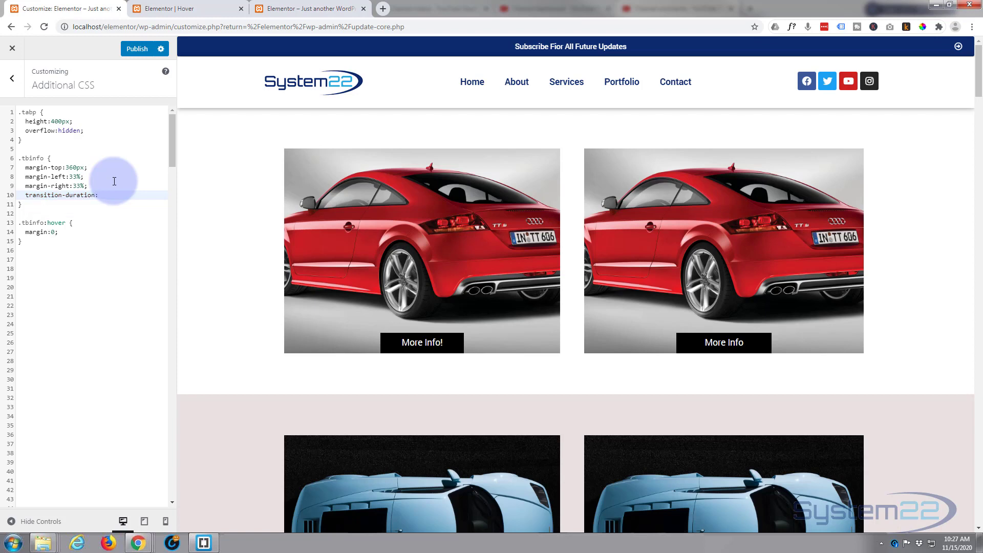
pyautogui.write('0.3s;')
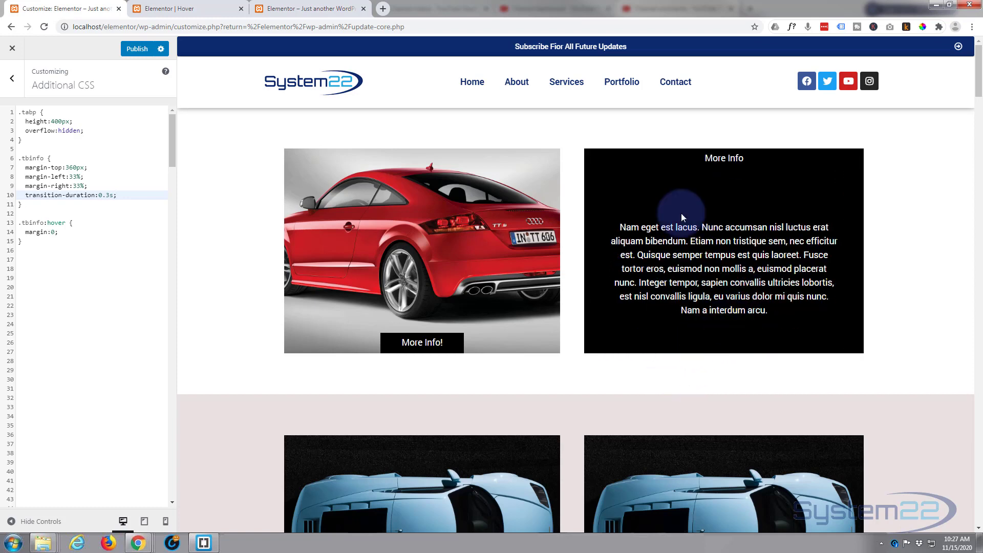
# Publish the Additional CSS, then switch to the page's Elementor editor and reload it
pyautogui.click(137, 49)
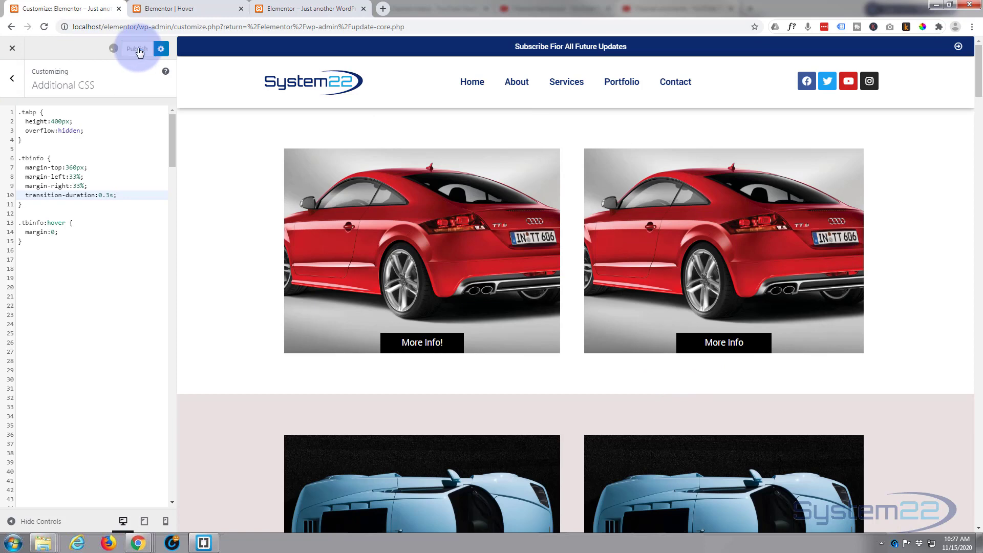
pyautogui.click(181, 10)
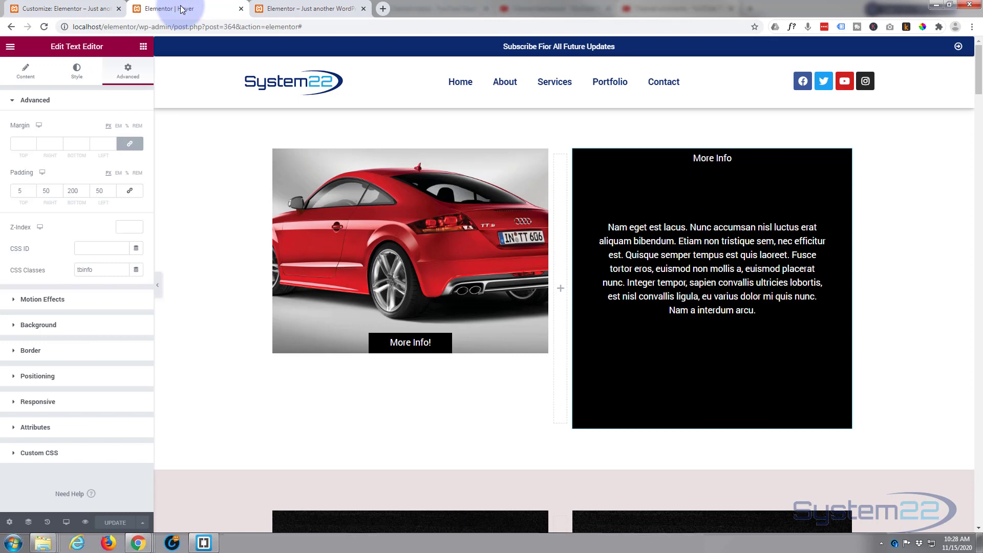
pyautogui.click(205, 88)
pyautogui.click(44, 28)
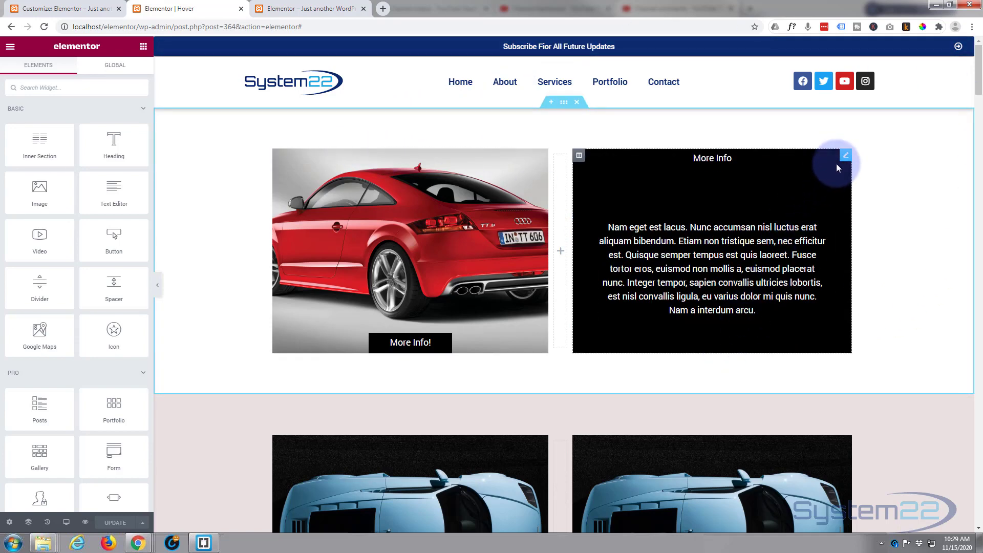
# Give the second column's More Info text widget a classic hover background in semi-transparent black, #0000007D
pyautogui.click(845, 155)
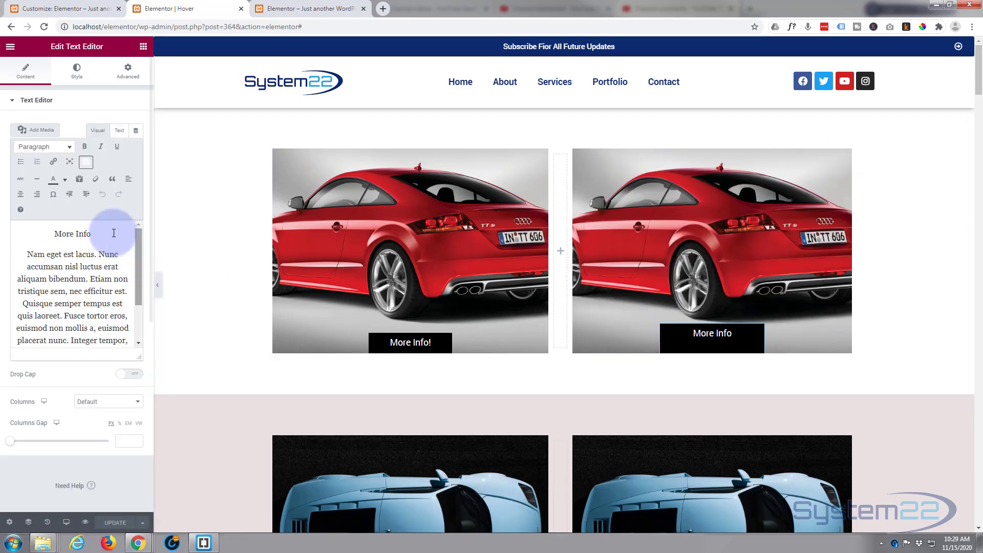
pyautogui.click(128, 73)
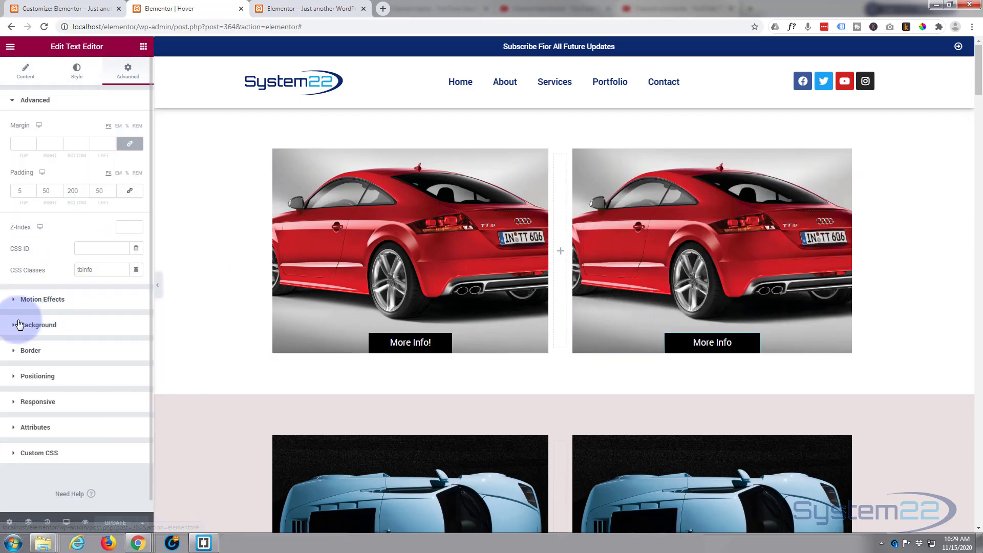
pyautogui.click(14, 327)
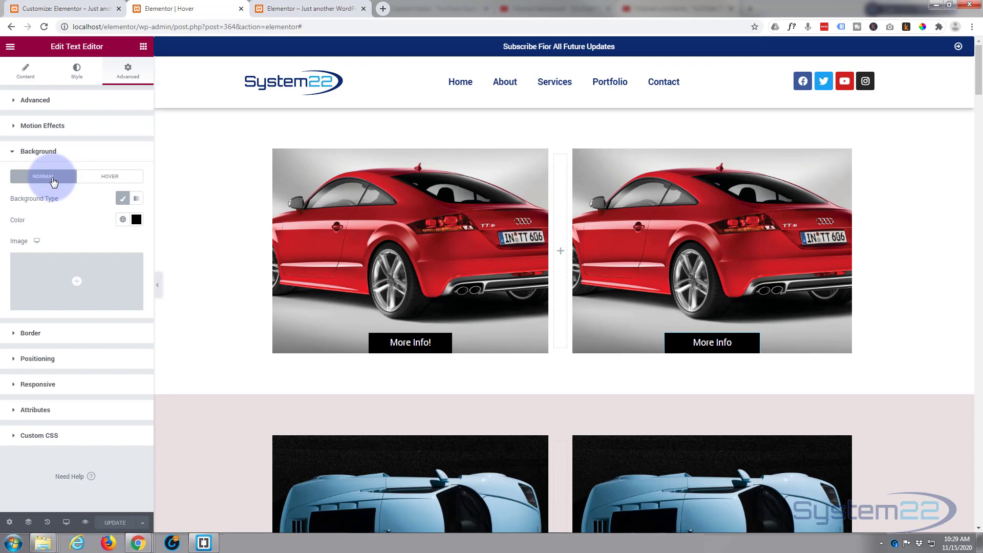
pyautogui.click(105, 177)
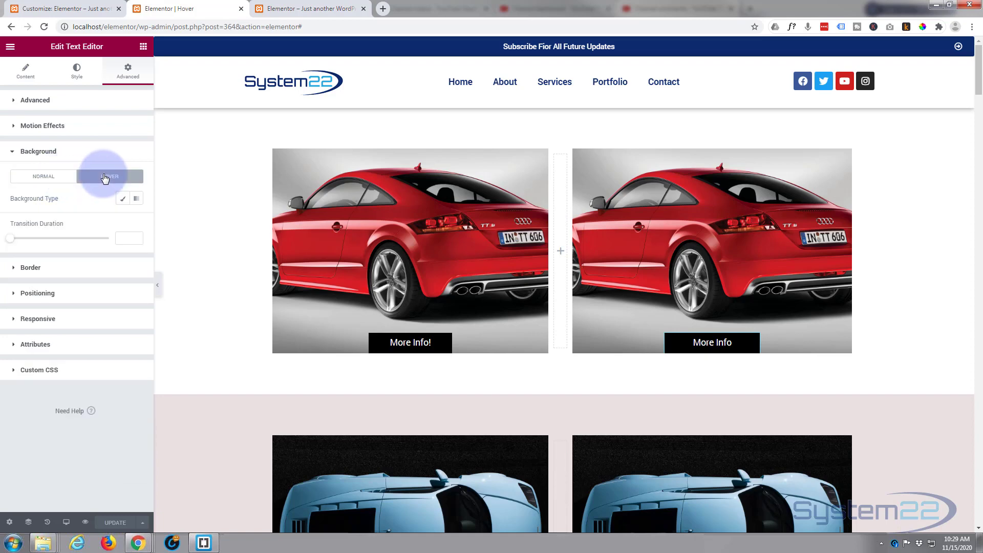
pyautogui.click(123, 200)
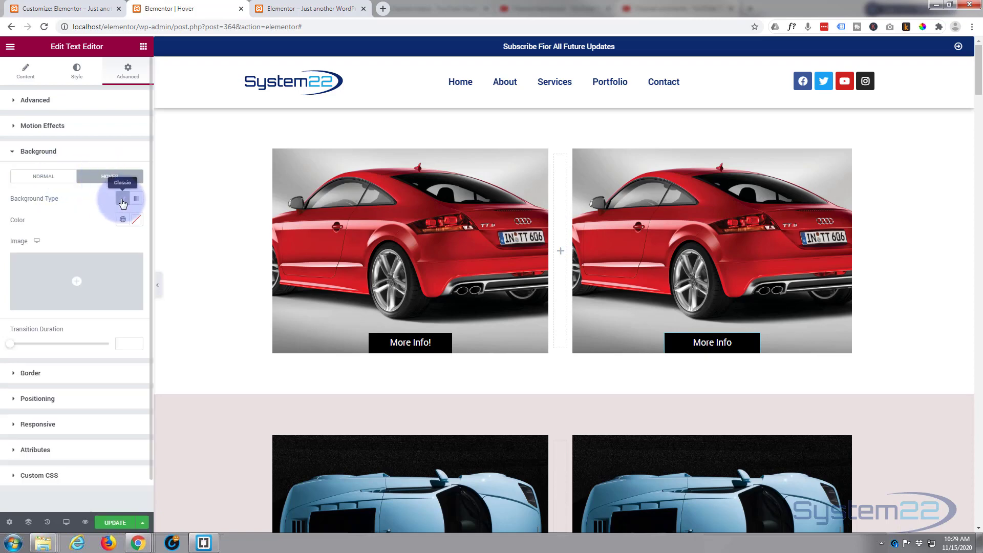
pyautogui.click(136, 219)
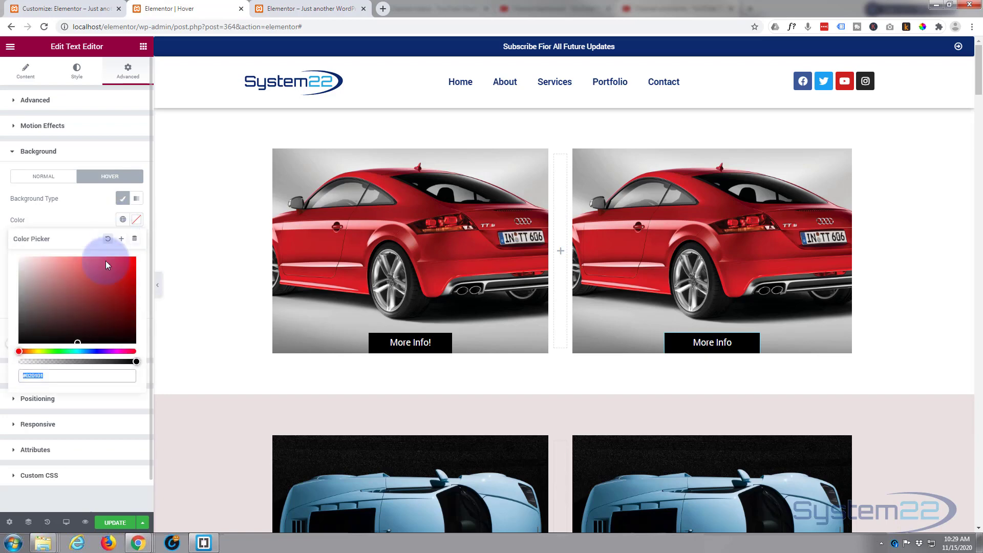
pyautogui.moveTo(39, 337); pyautogui.dragTo(14, 351)
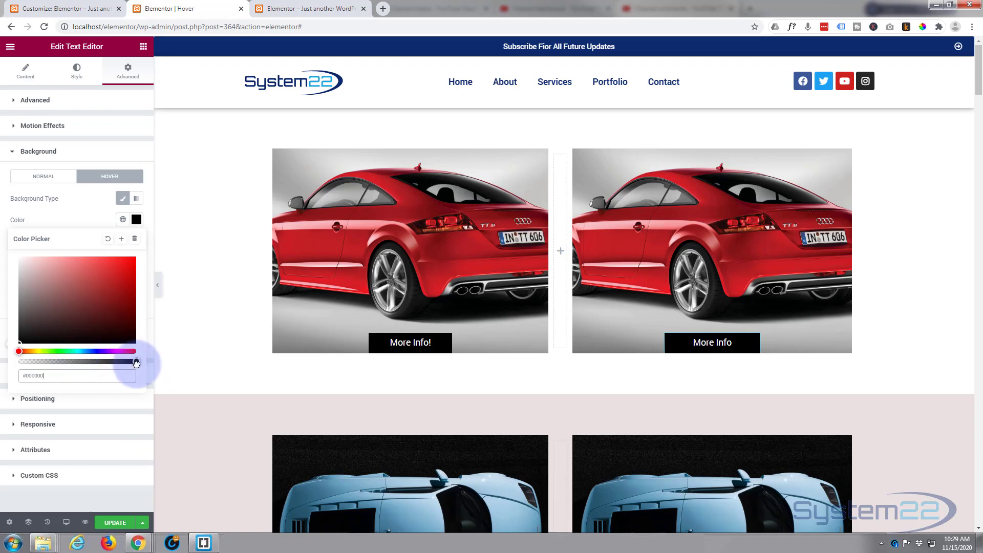
pyautogui.moveTo(136, 362); pyautogui.dragTo(75, 364)
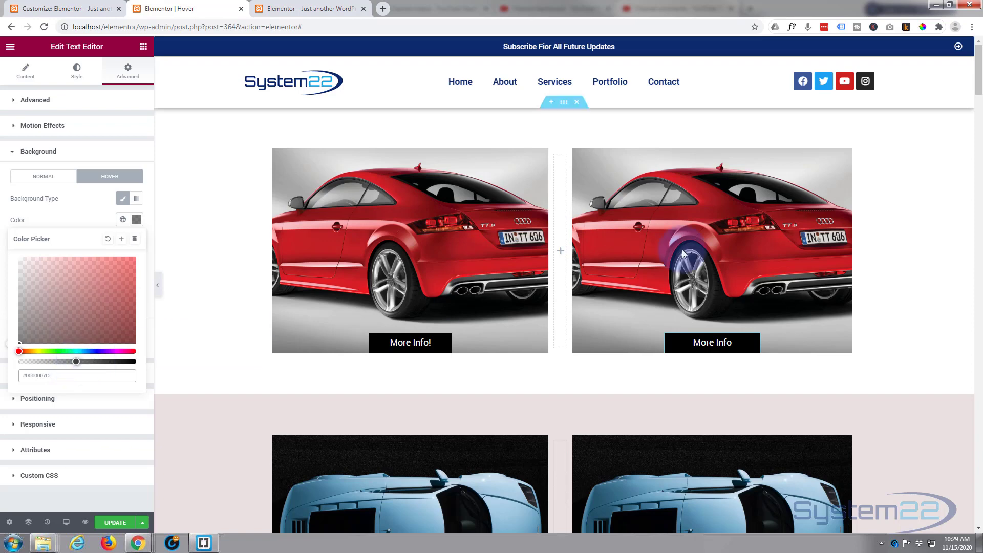
# Update the page, open its preview and test the hover overlay on the second column's More Info tab
pyautogui.moveTo(700, 345)
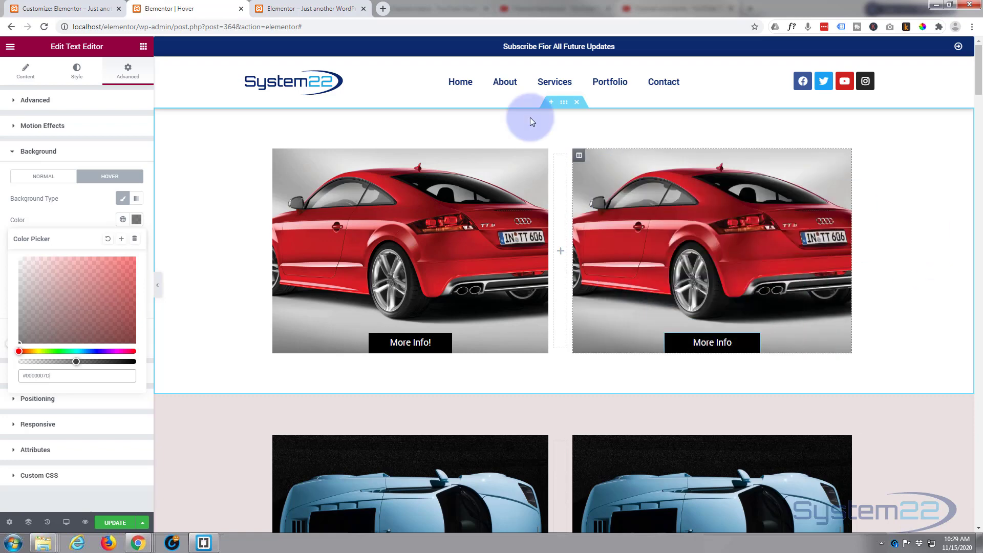
pyautogui.click(116, 525)
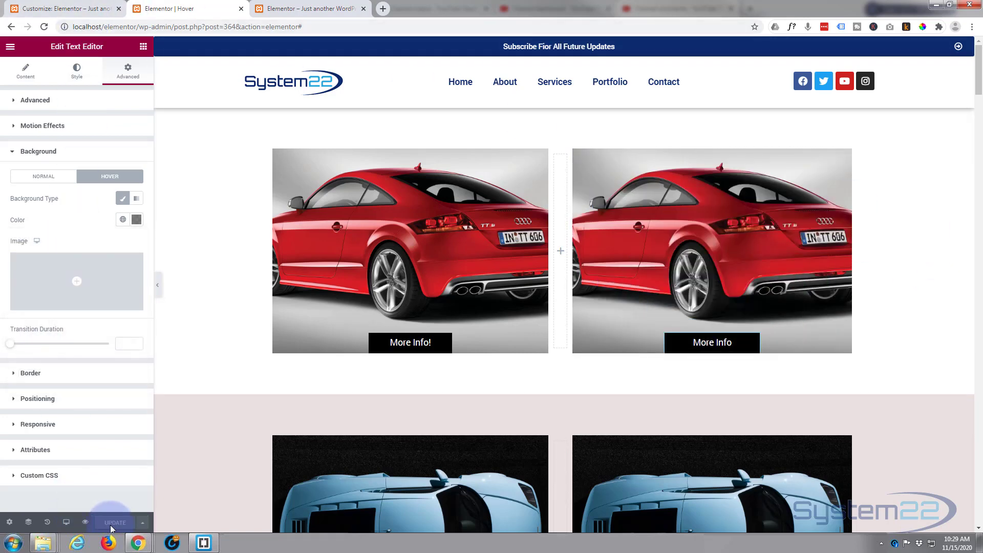
pyautogui.click(85, 522)
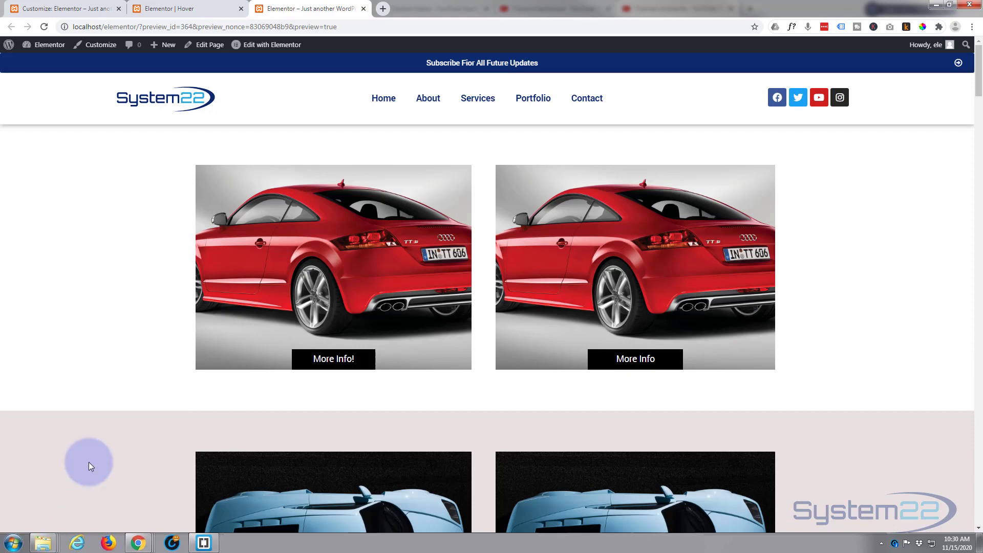
pyautogui.moveTo(662, 365)
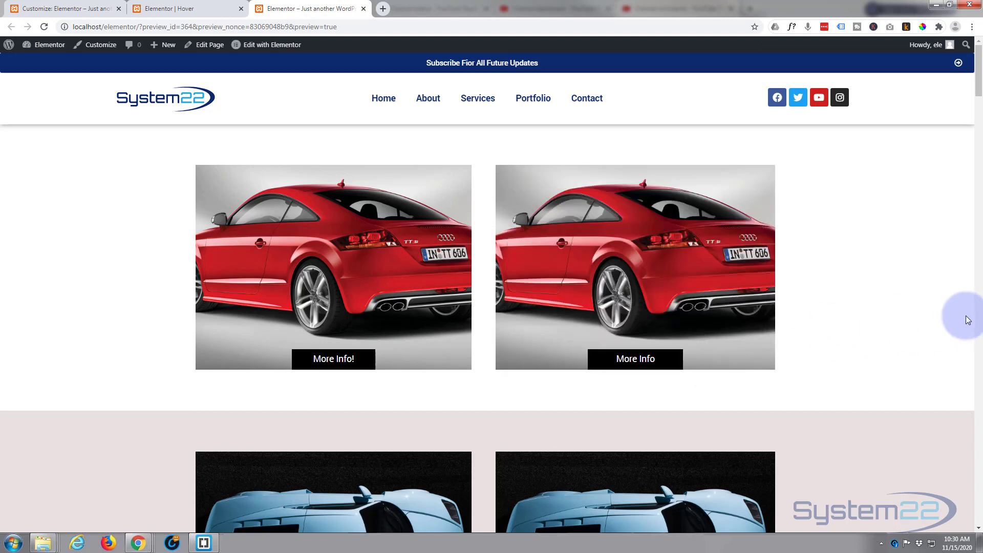
pyautogui.moveTo(630, 355)
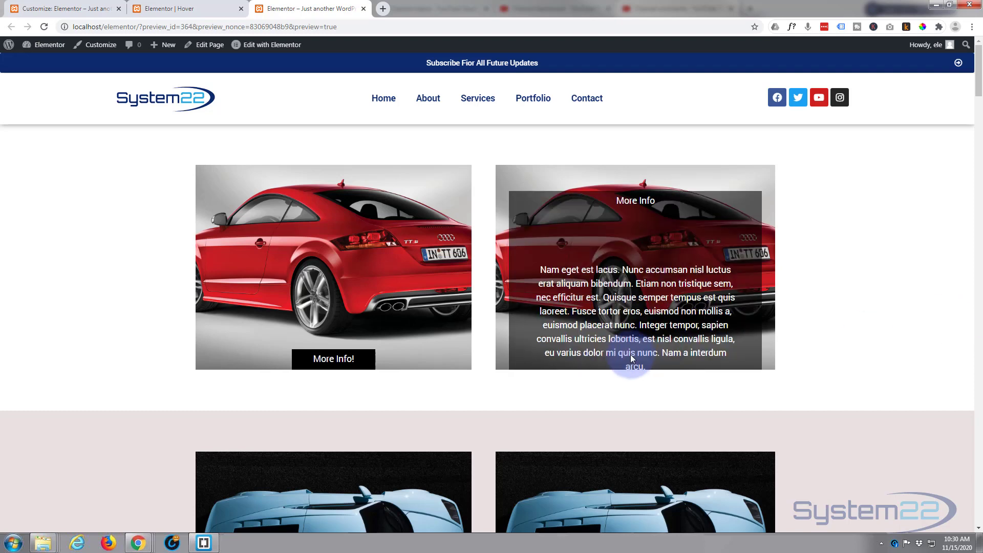